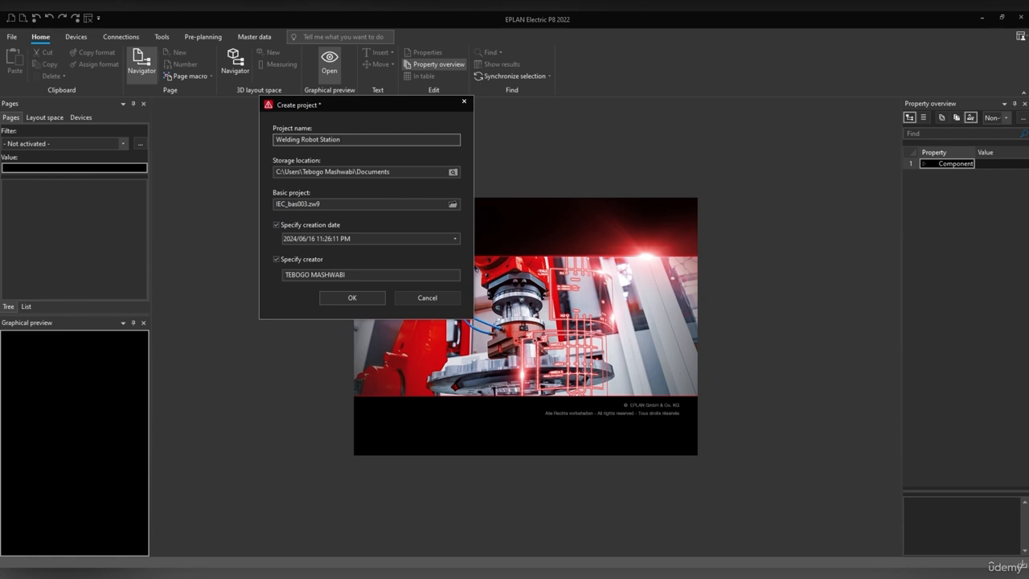
# Append '01' to the project name and select IEC_bas003 as the basic project.
pyautogui.write('01')
pyautogui.click(453, 205)
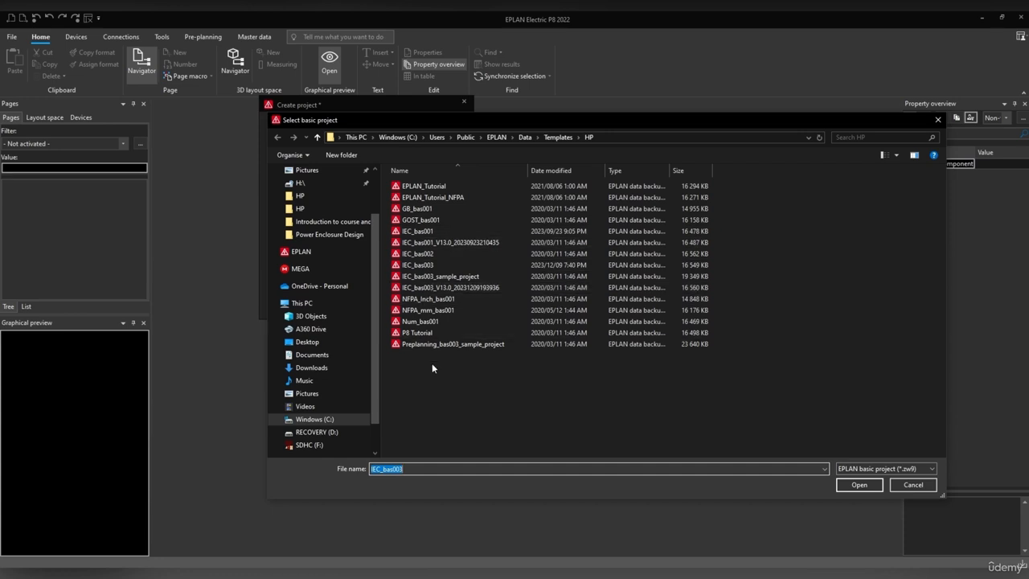
pyautogui.click(858, 484)
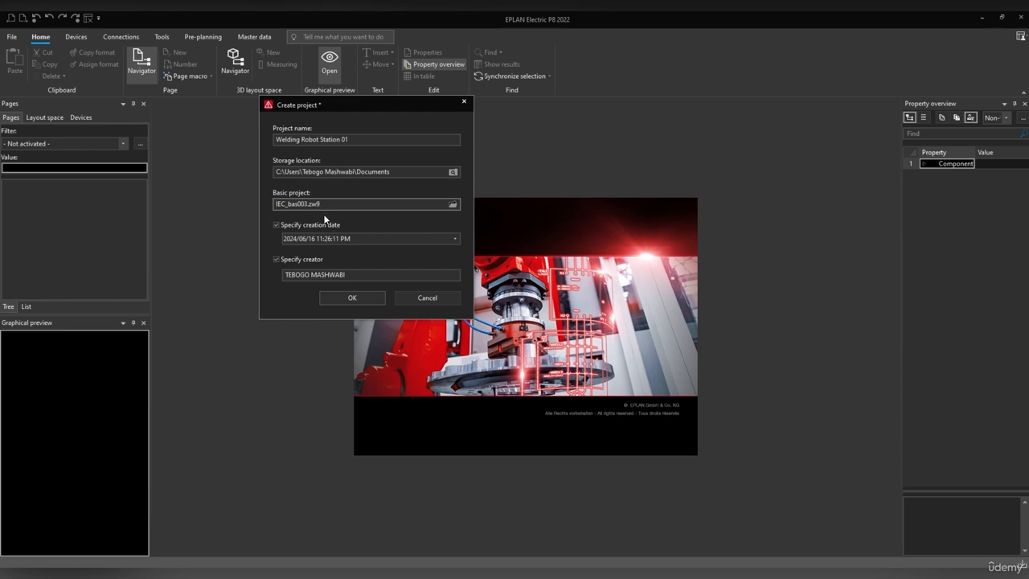
# Create the Welding Robot Station 01 project so its Project properties dialog opens.
pyautogui.click(355, 299)
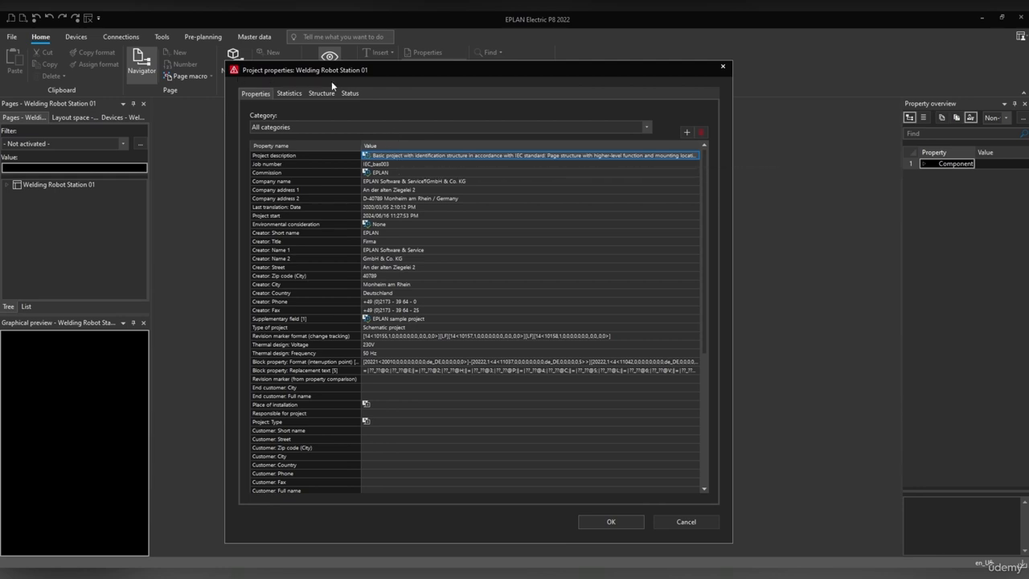
# Set the project description to 'Fully Automated Arc Welding Line' and the job number to 2024-04-03.
pyautogui.click(385, 155)
pyautogui.write('Fu')
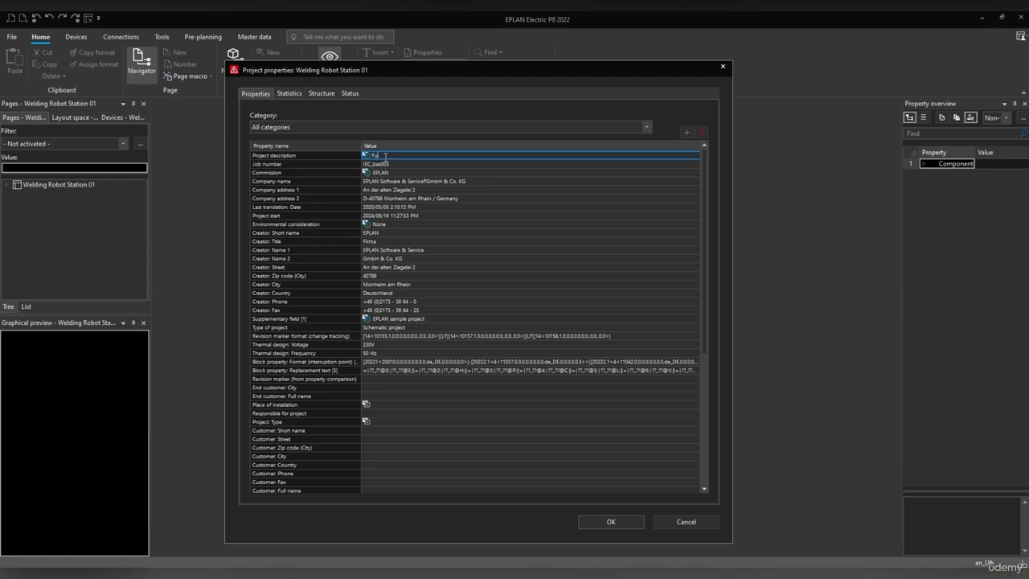
pyautogui.write('lly')
pyautogui.write('ly')
pyautogui.write(' Automated')
pyautogui.write(' Arc We')
pyautogui.write('lding Line')
pyautogui.click(391, 164)
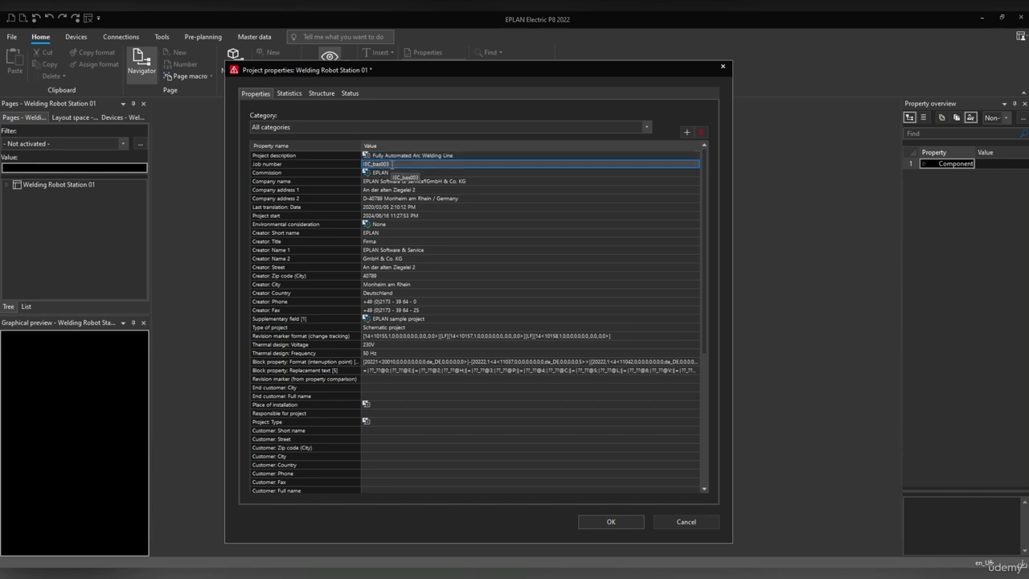
pyautogui.write('204')
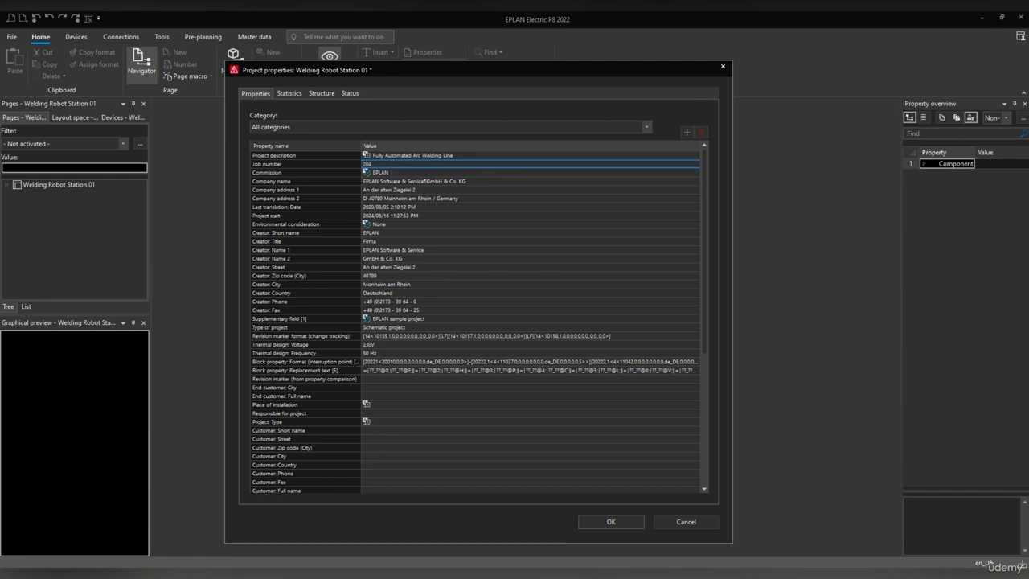
pyautogui.press('BackSpace')
# Set both Commission and Company name to 'Arm Reach Robots'.
pyautogui.click(391, 173)
pyautogui.doubleClick(391, 172)
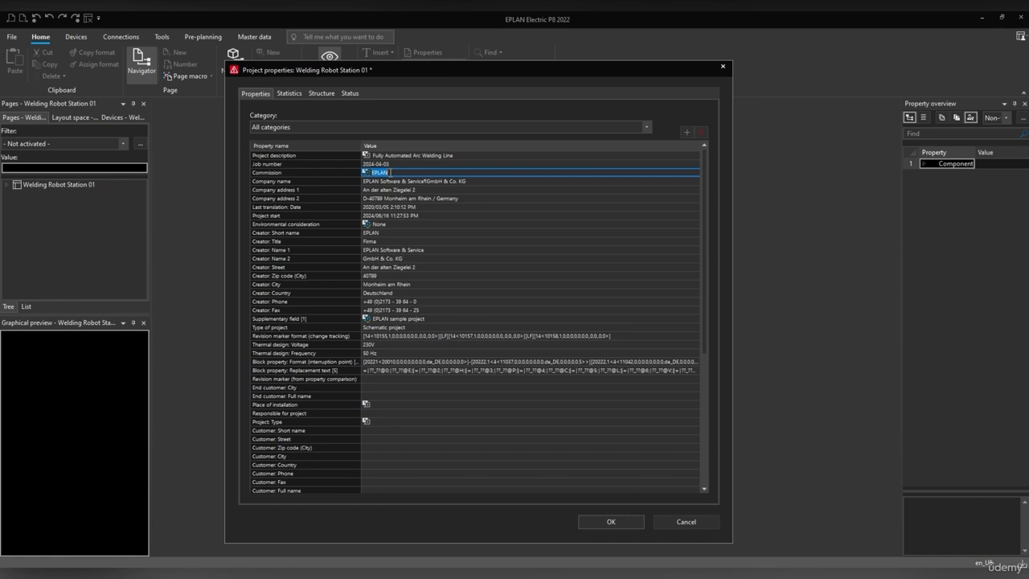
pyautogui.write('Arm Reach Robots')
pyautogui.moveTo(424, 172); pyautogui.dragTo(356, 173)
pyautogui.hotkey('ctrl', 'c')
pyautogui.click(400, 182)
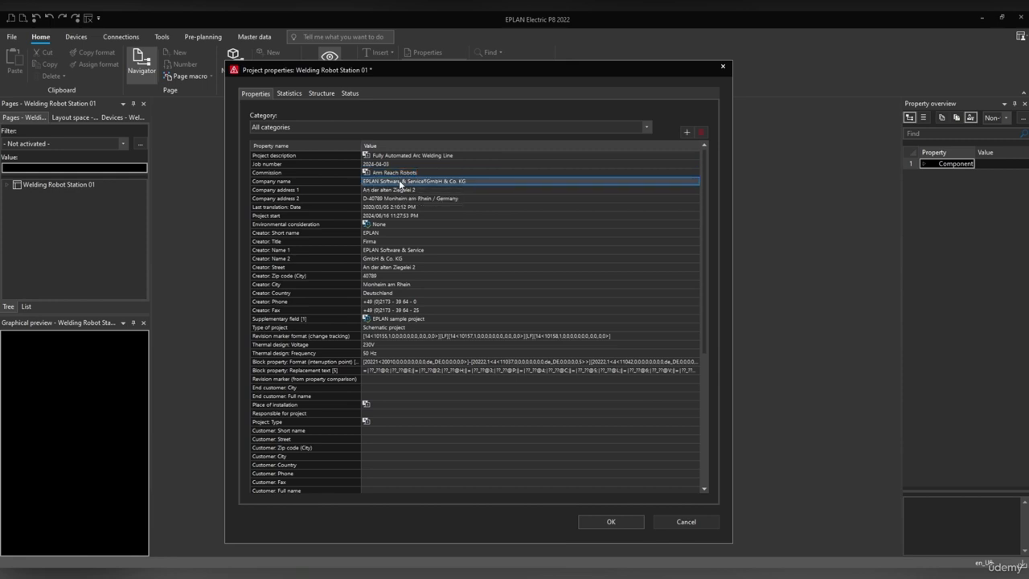
pyautogui.click(411, 181)
pyautogui.hotkey('ctrl', 'v')
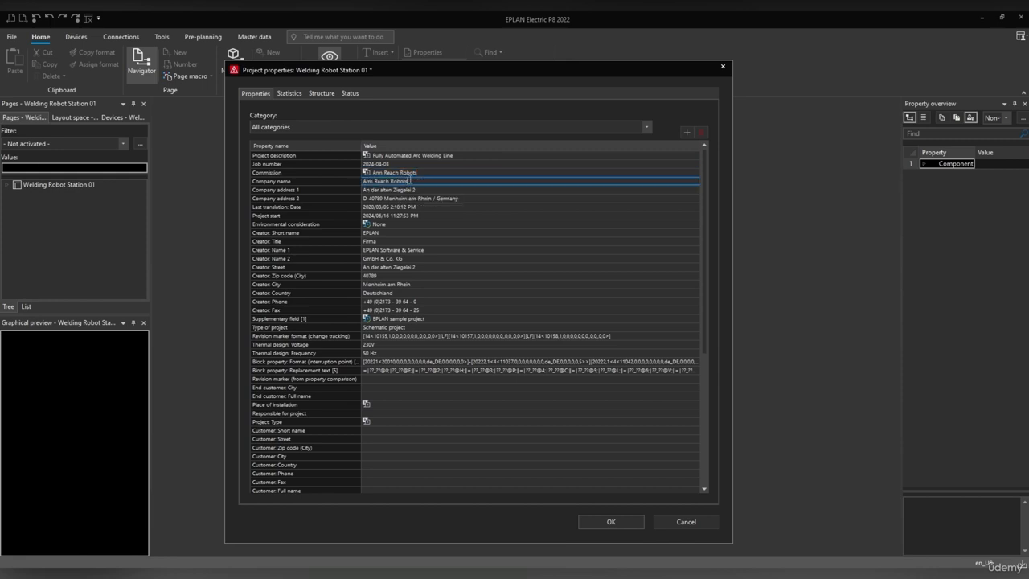
pyautogui.click(417, 190)
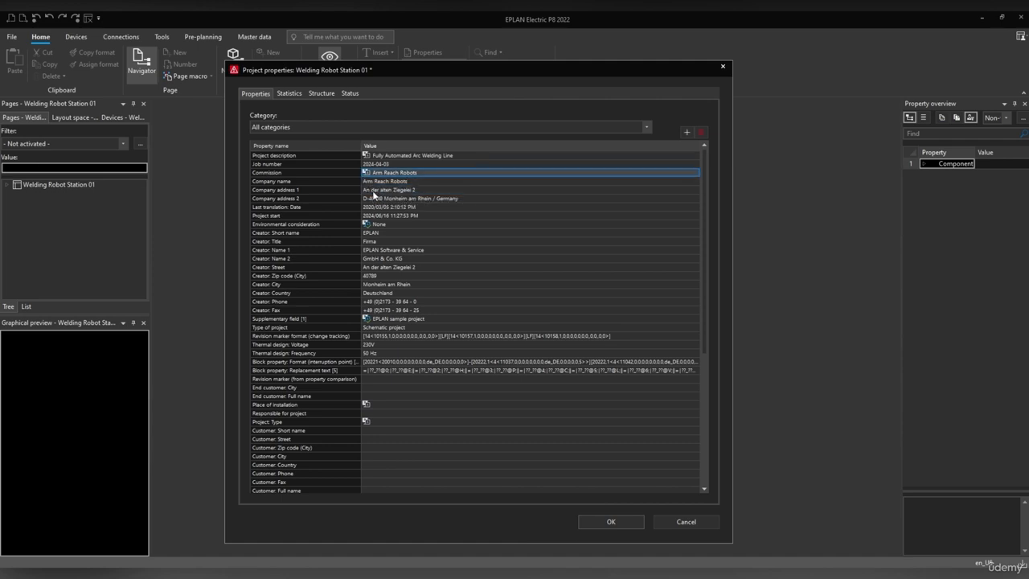
# Fill in both company address lines with the street address and Port Elizabeth postal line.
pyautogui.click(374, 191)
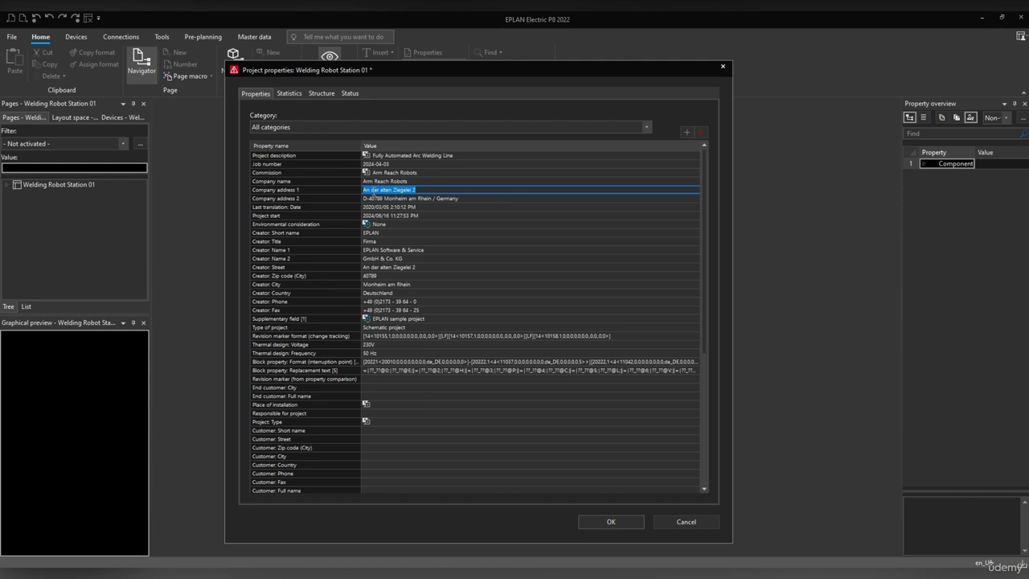
pyautogui.click(377, 197)
pyautogui.press('BackSpace')
pyautogui.write('6300')
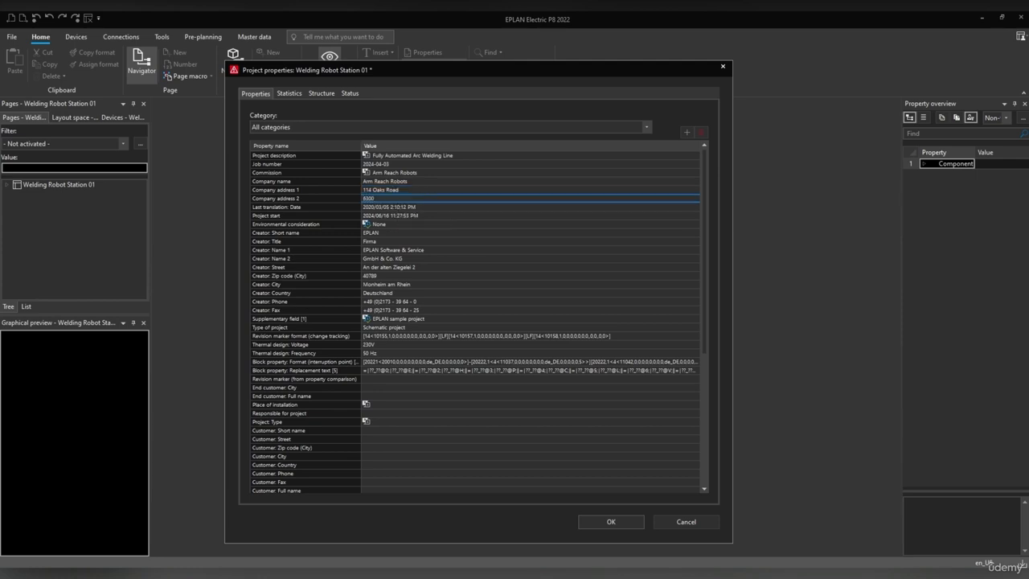
pyautogui.write(' Port Elizabeth')
pyautogui.moveTo(409, 198); pyautogui.dragTo(376, 196)
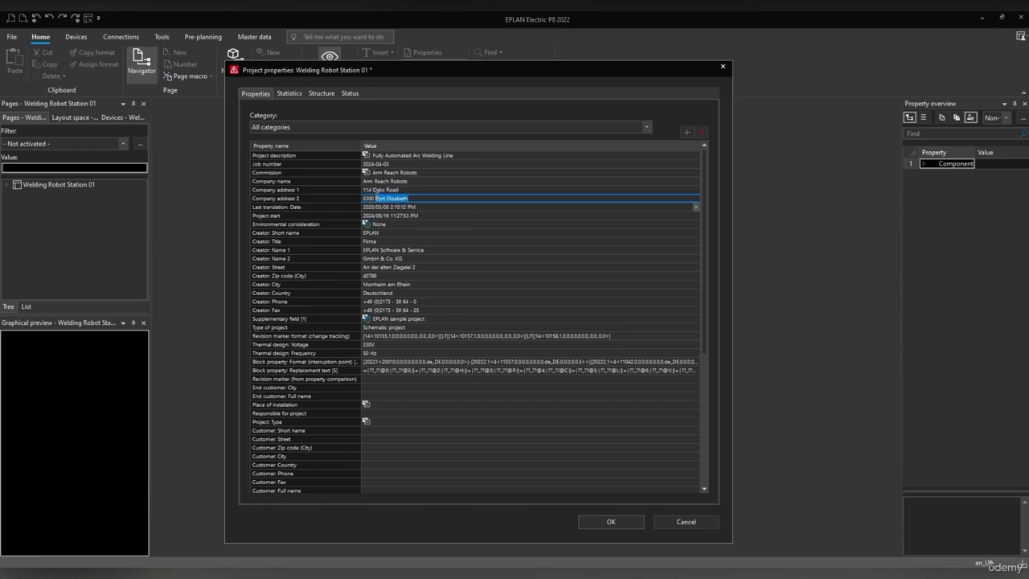
pyautogui.click(409, 223)
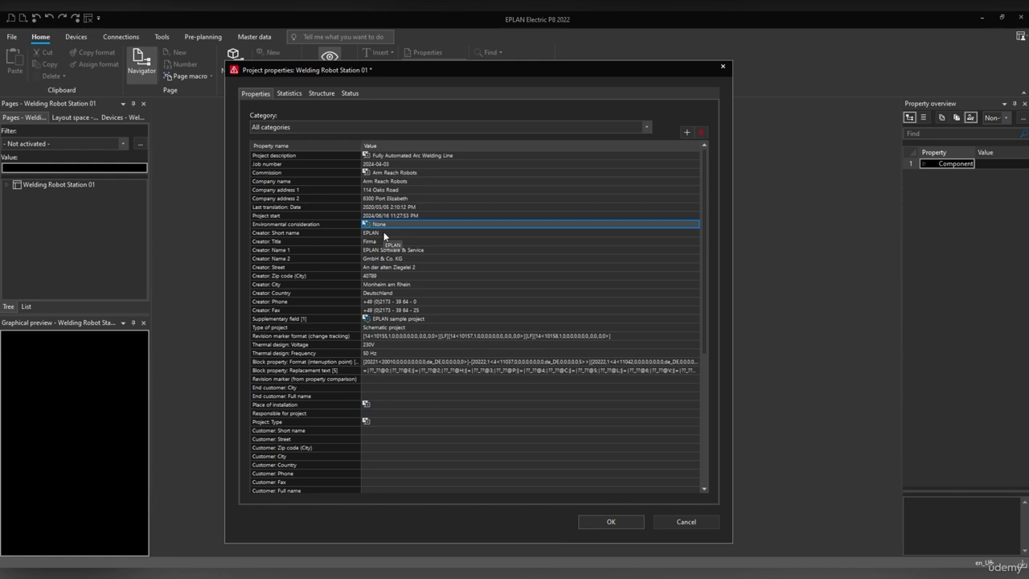
# Change the creator short name to ARM, removing the leftover old text.
pyautogui.click(384, 233)
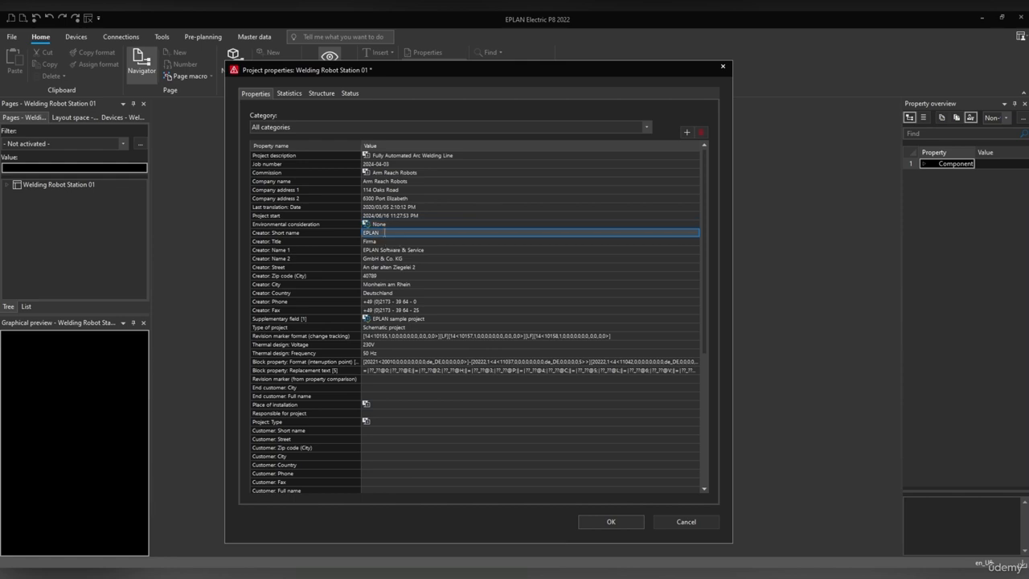
pyautogui.click(384, 232)
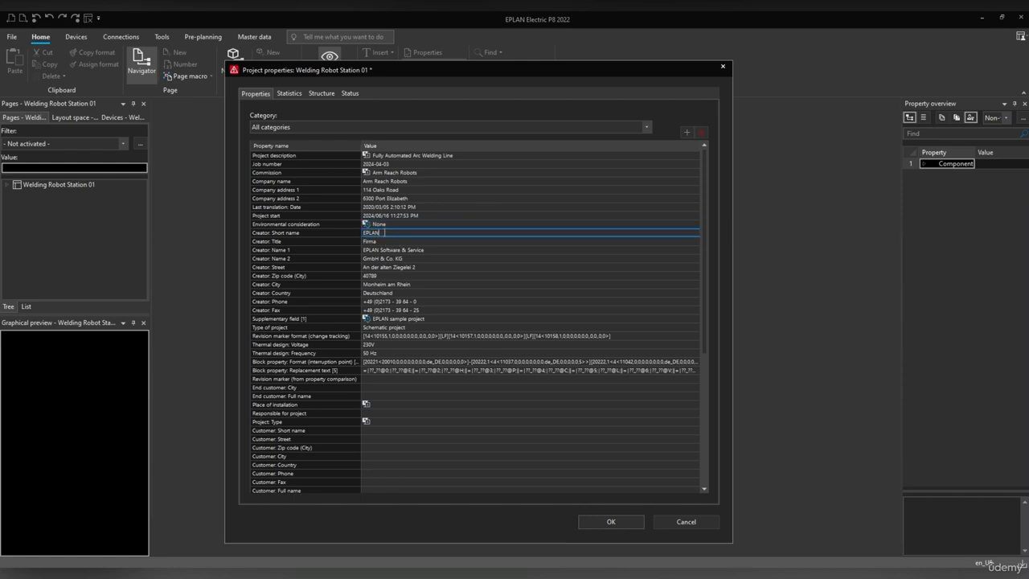
pyautogui.write('ARM')
pyautogui.moveTo(380, 233); pyautogui.dragTo(334, 235)
pyautogui.press('BackSpace')
# Set the creator title and creator Name 1 to 'Arm Reach Robots'.
pyautogui.write('A')
pyautogui.click(371, 240)
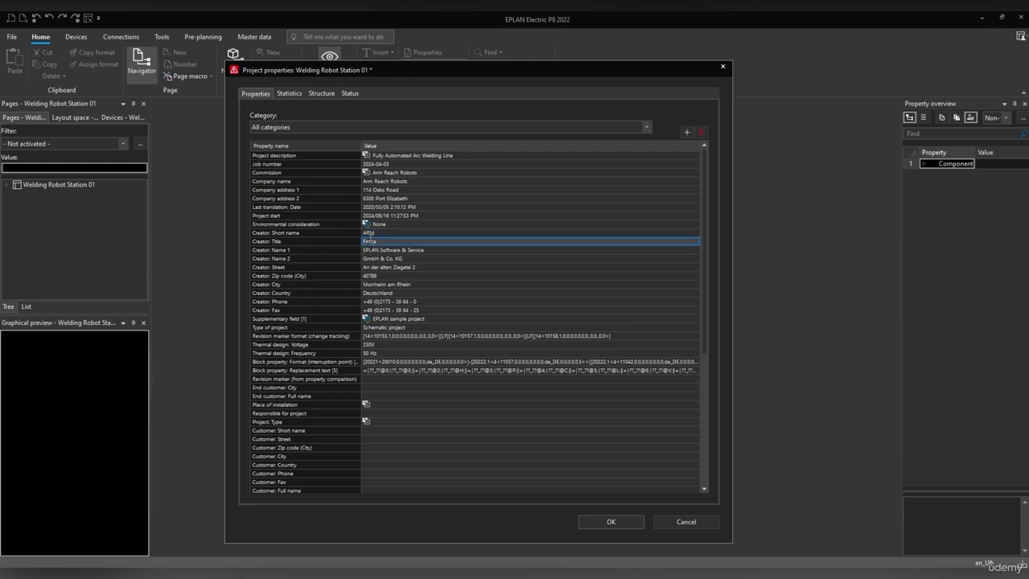
pyautogui.doubleClick(374, 241)
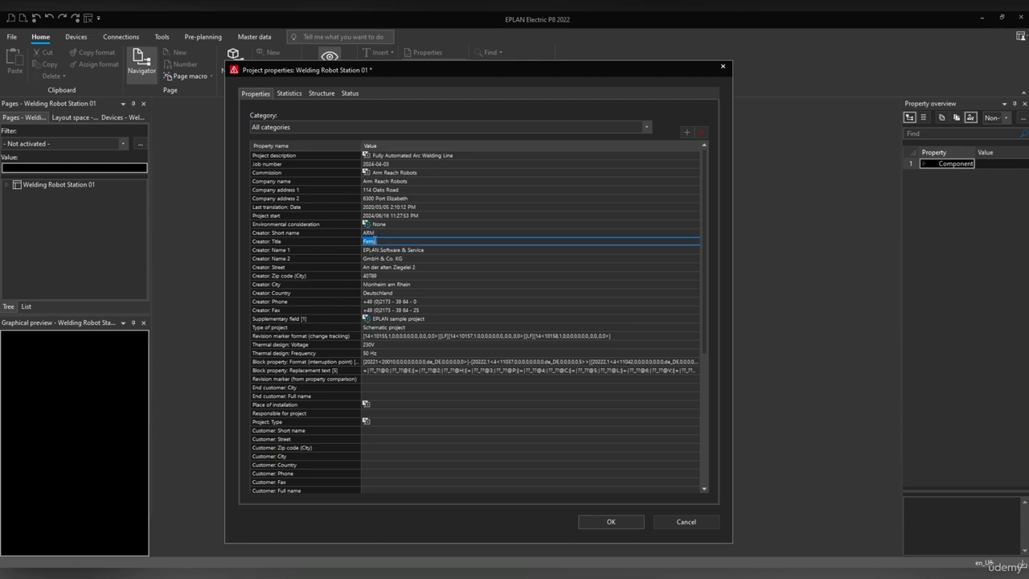
pyautogui.write('Arm Reach Robots')
pyautogui.hotkey('ctrl', 'a')
pyautogui.hotkey('ctrl', 'c')
pyautogui.click(410, 250)
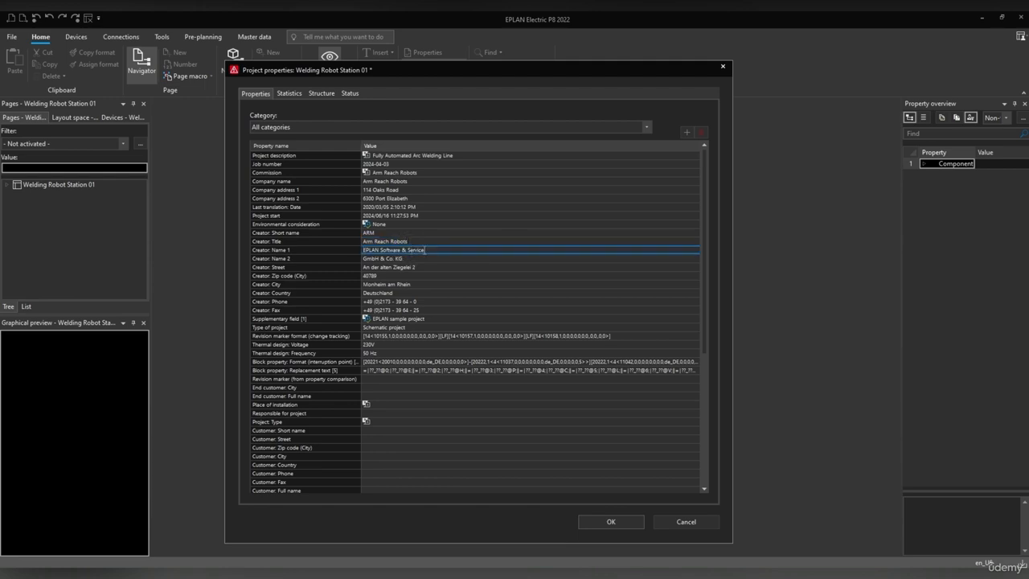
pyautogui.hotkey('ctrl', 'a')
pyautogui.hotkey('ctrl', 'v')
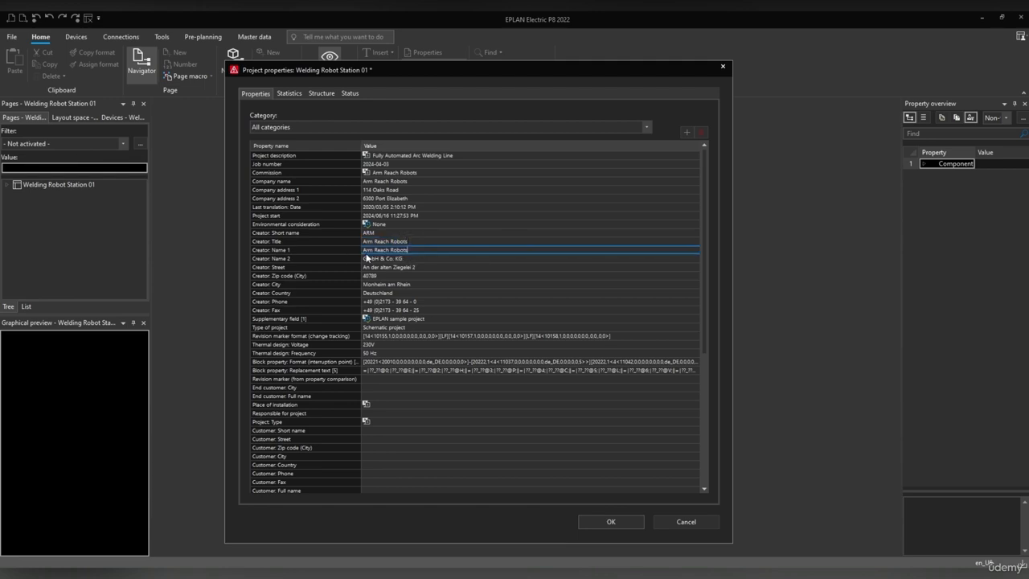
# Clear creator Name 2 and enter the creator's street address.
pyautogui.click(383, 259)
pyautogui.moveTo(403, 259); pyautogui.dragTo(356, 258)
pyautogui.press('Delete')
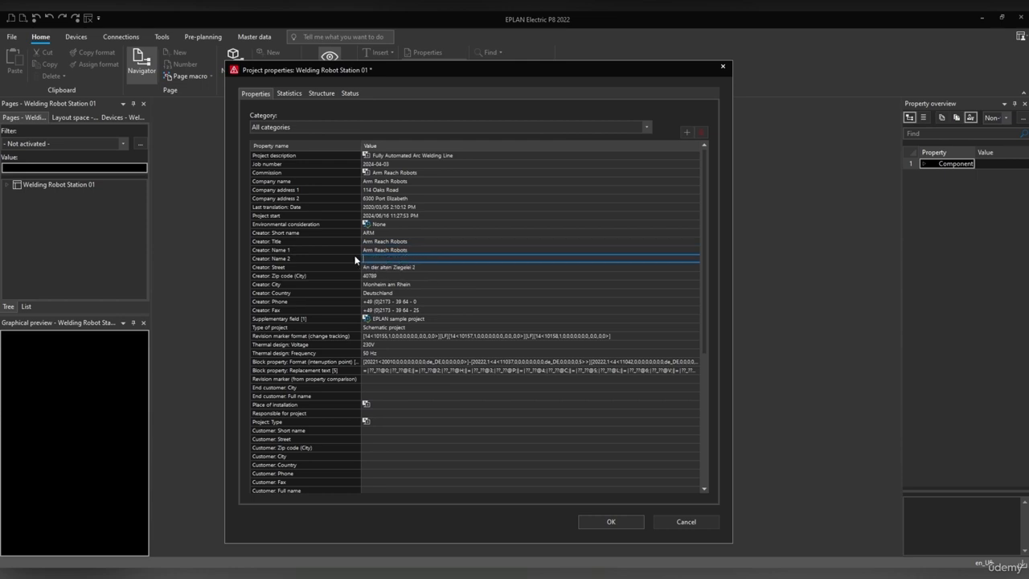
pyautogui.click(310, 258)
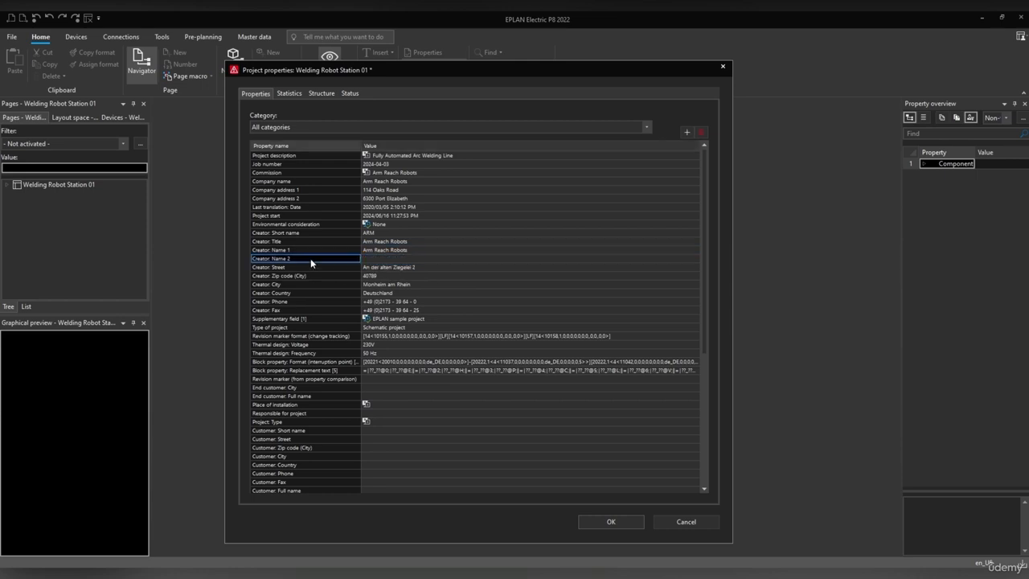
pyautogui.click(420, 267)
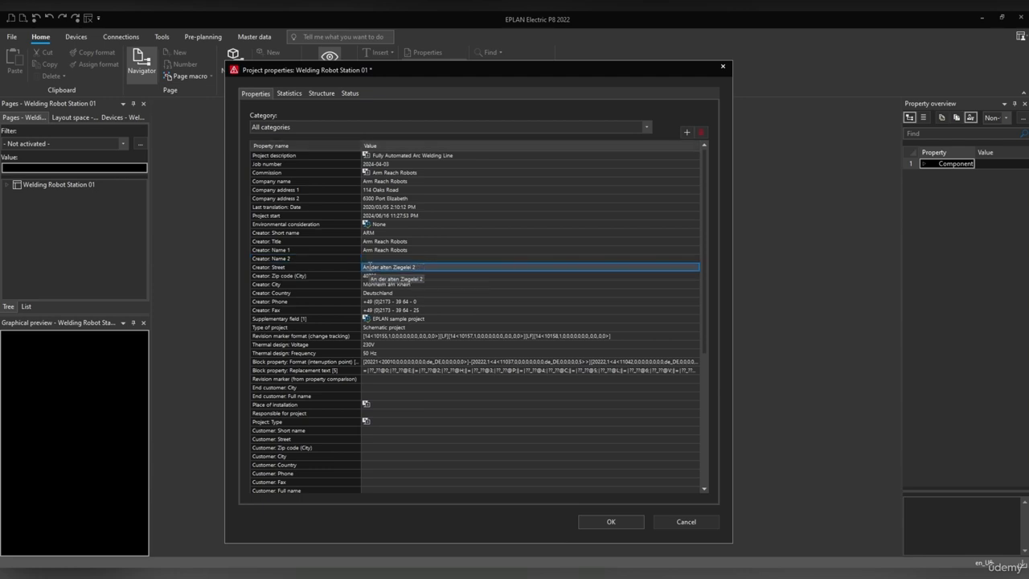
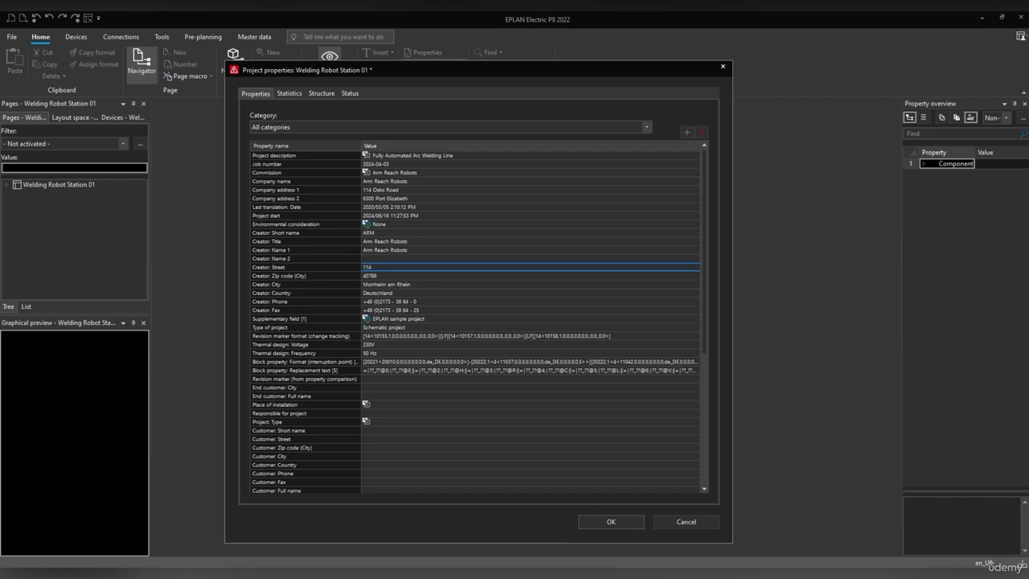
# Enter the creator's zip code, city Port Elizabeth and country South Africa.
pyautogui.click(382, 275)
pyautogui.click(382, 275)
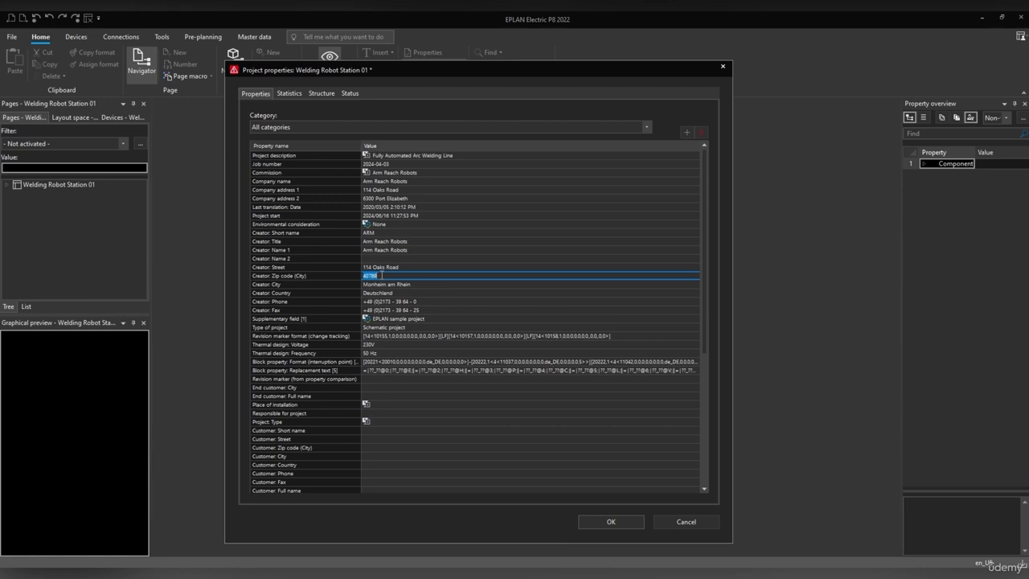
pyautogui.write('6300')
pyautogui.click(395, 284)
pyautogui.moveTo(411, 283); pyautogui.dragTo(336, 287)
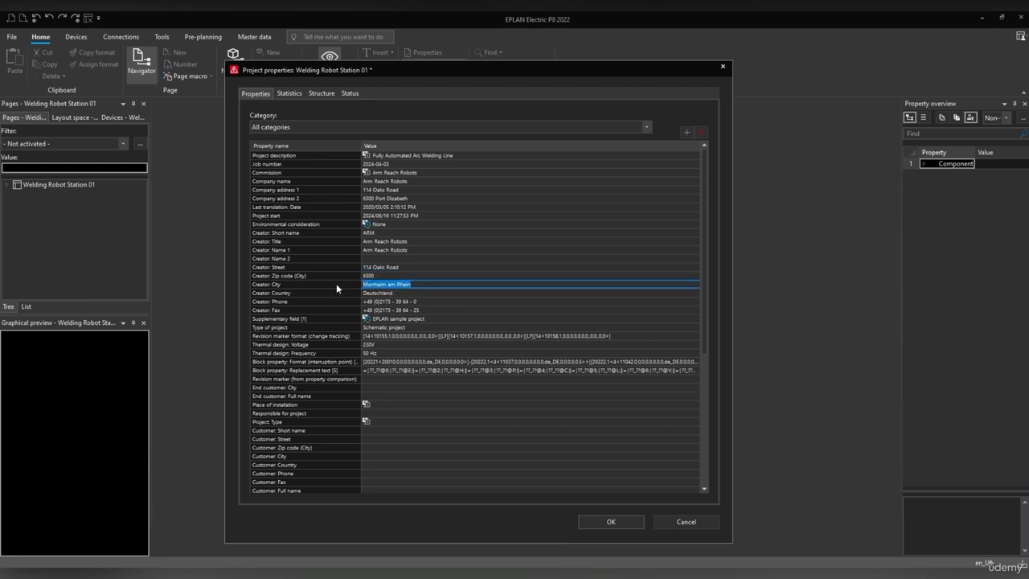
pyautogui.hotkey('ctrl', 'v')
pyautogui.press('BackSpace')
pyautogui.write('Port Elizabeth')
pyautogui.click(381, 294)
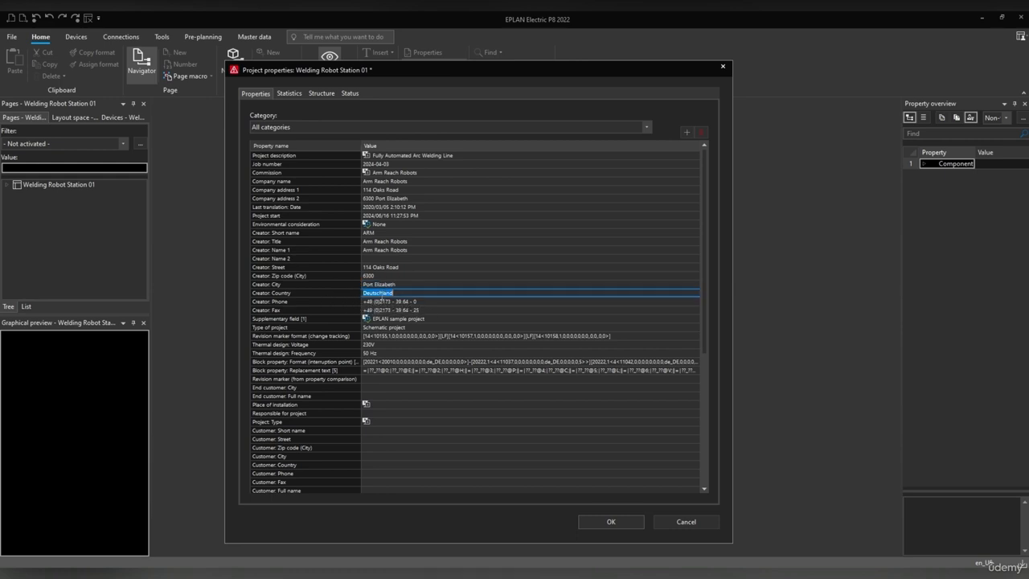
pyautogui.write('South Africa')
# Replace the creator's phone number and empty the Fax and Supplementary field [1] entries.
pyautogui.click(426, 301)
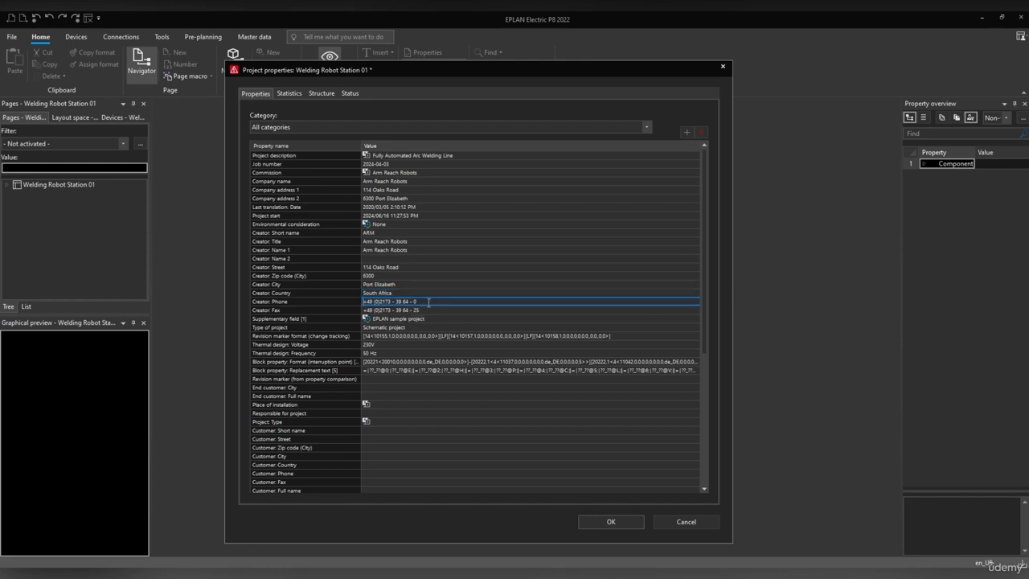
pyautogui.moveTo(426, 301); pyautogui.dragTo(364, 302)
pyautogui.click(411, 311)
pyautogui.hotkey('ctrl', 'a')
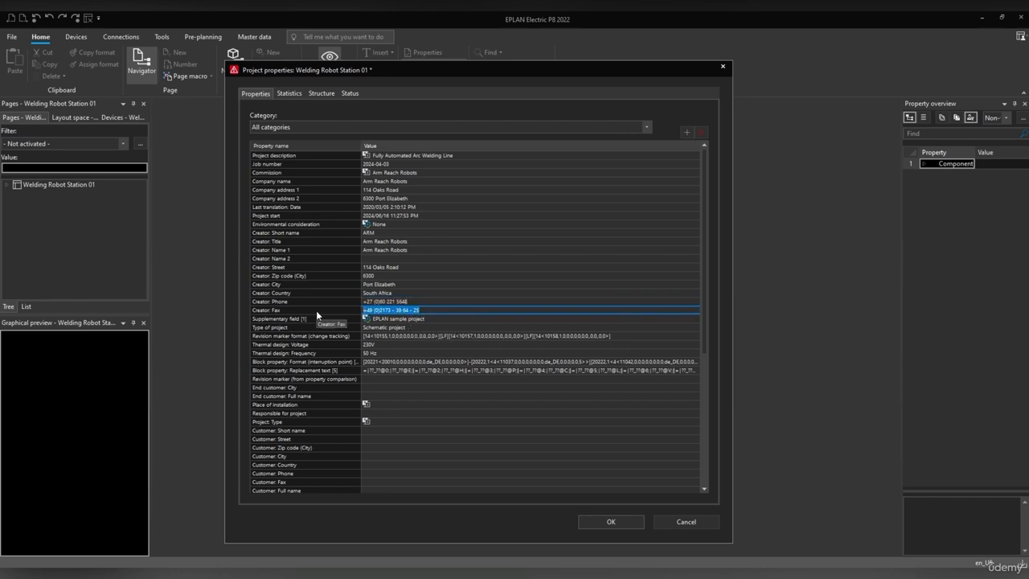
pyautogui.press('BackSpace')
pyautogui.click(429, 319)
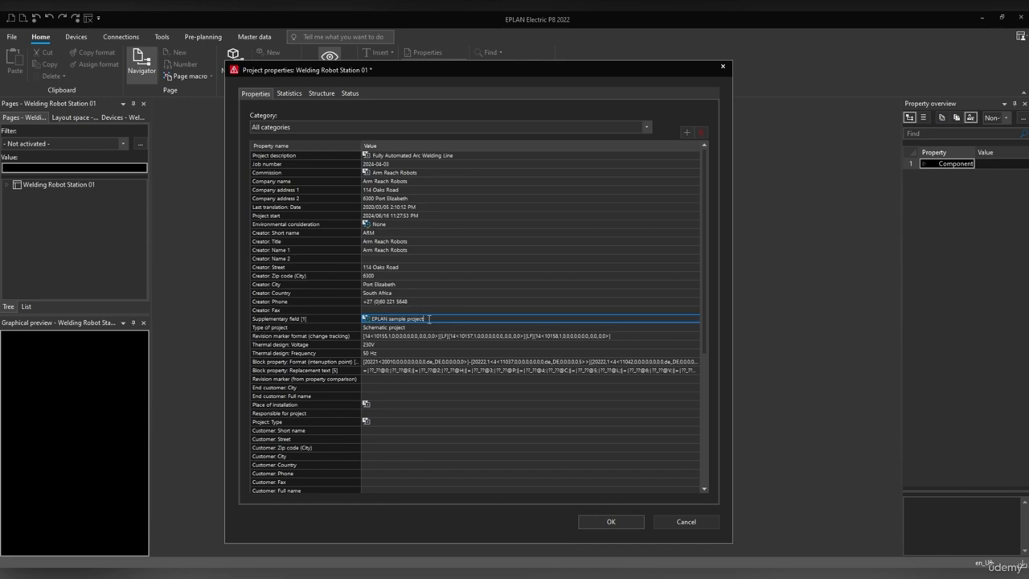
pyautogui.moveTo(429, 319); pyautogui.dragTo(370, 319)
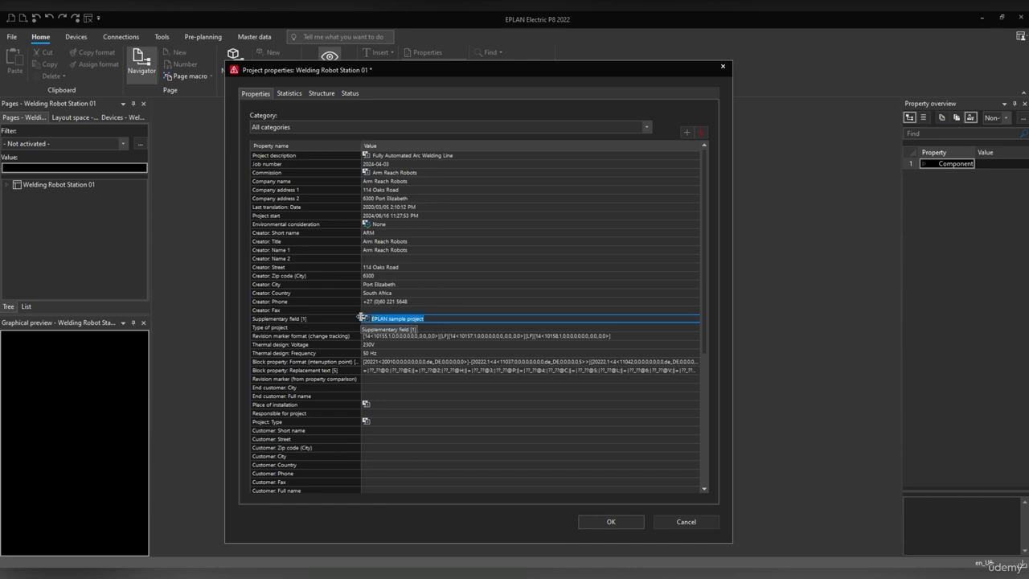
pyautogui.press('BackSpace')
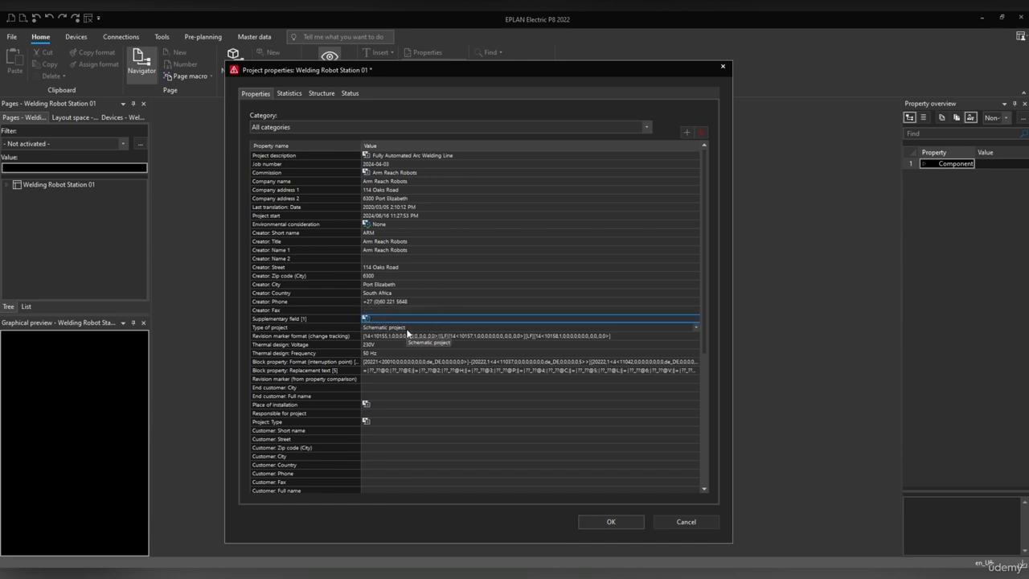
pyautogui.click(408, 330)
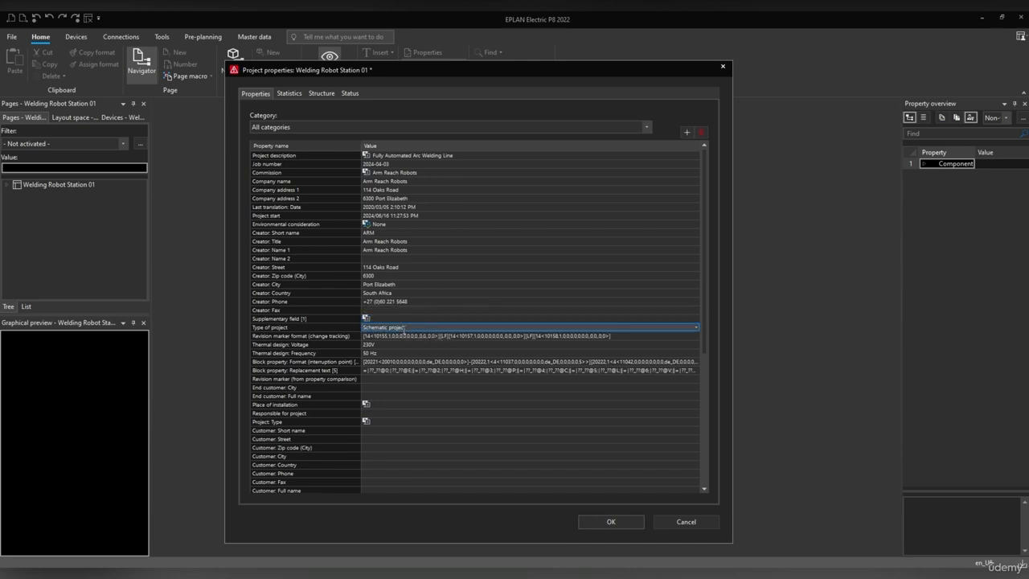
# Keep Schematic project as the Type of project.
pyautogui.click(695, 329)
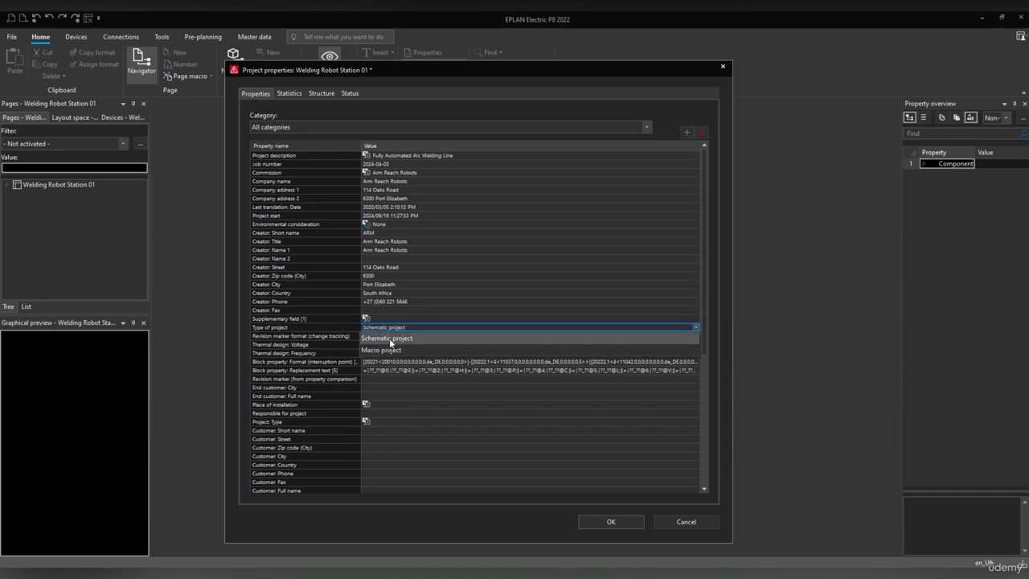
pyautogui.click(390, 338)
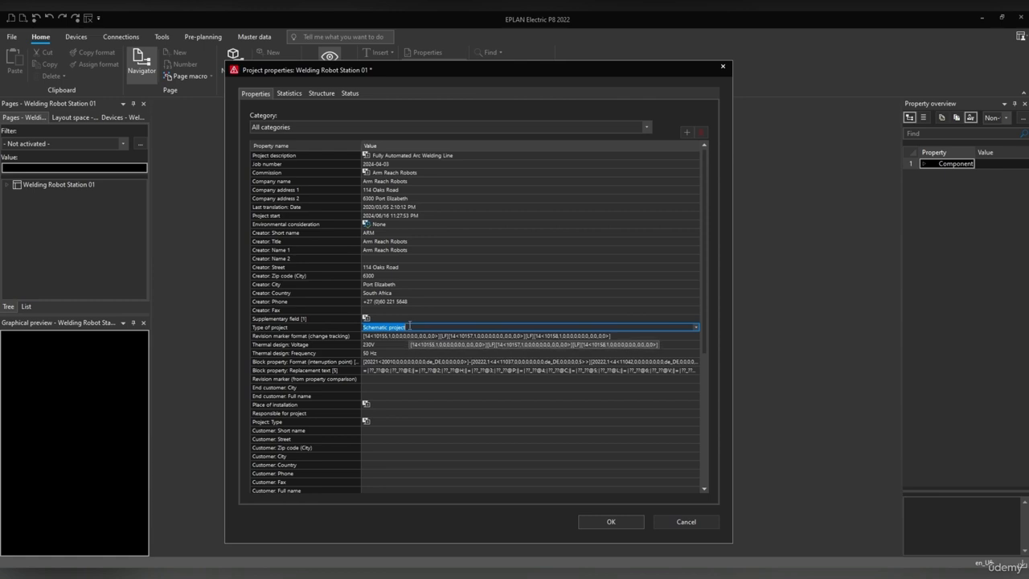
pyautogui.click(315, 337)
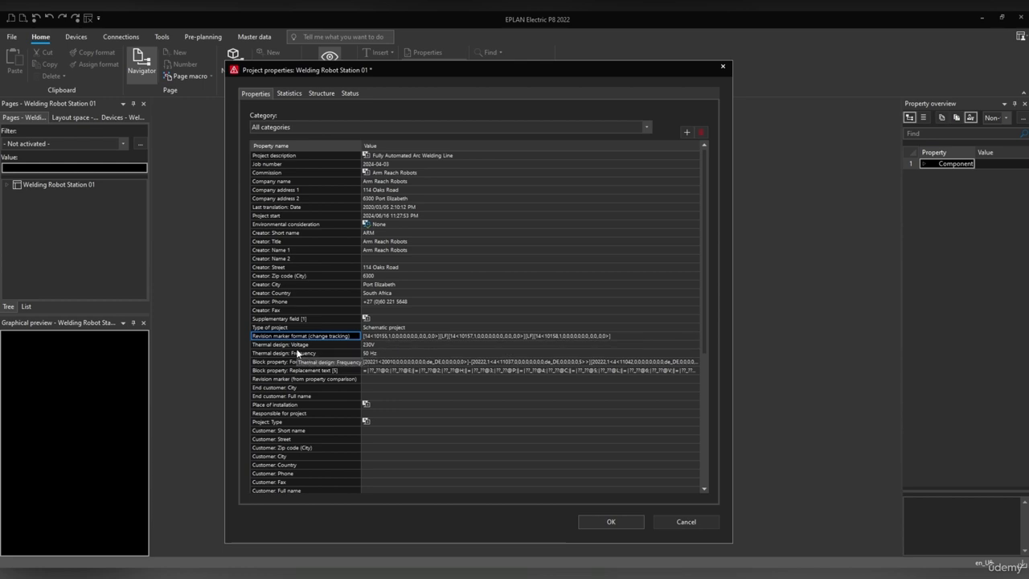
# Set the thermal design voltage to 400 V (including 230 V).
pyautogui.click(375, 345)
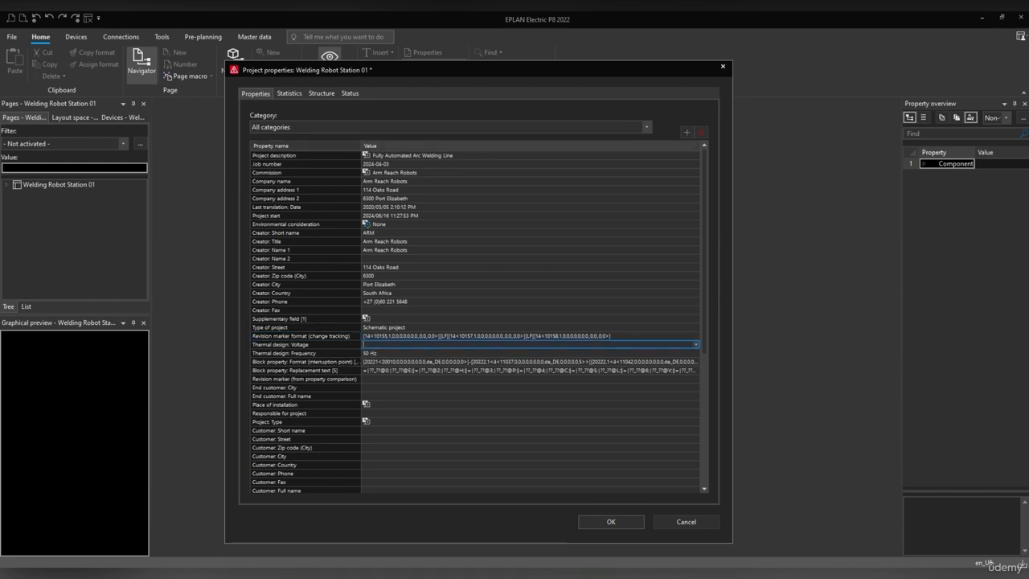
pyautogui.write('400 V')
pyautogui.write('/')
pyautogui.write('including ')
pyautogui.write('230 V)')
pyautogui.click(284, 354)
pyautogui.click(374, 355)
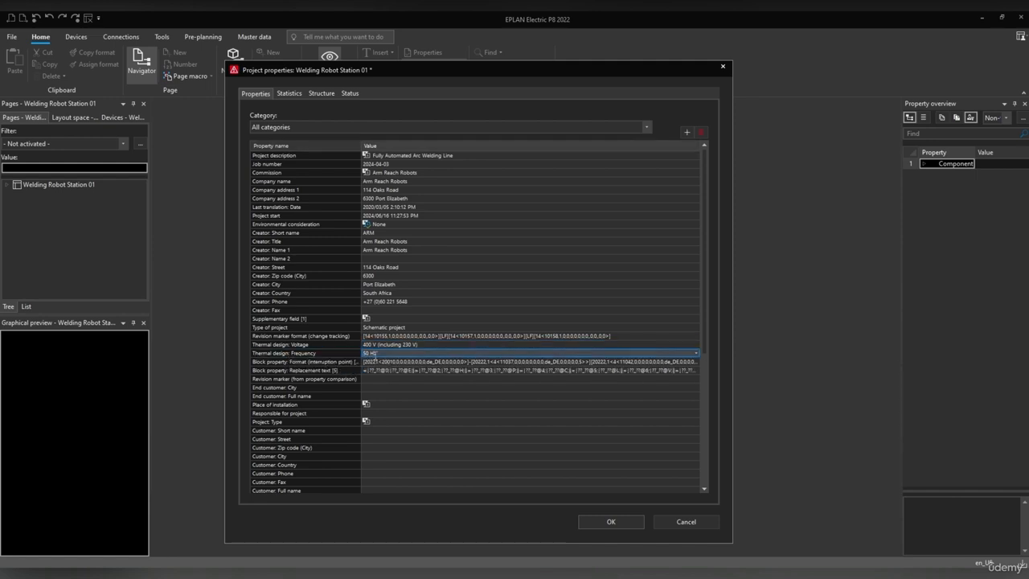
pyautogui.scroll(-2, 375, 354)
# Enter the end customer's city Port Elizabeth and full name NF Click Robots.
pyautogui.click(293, 337)
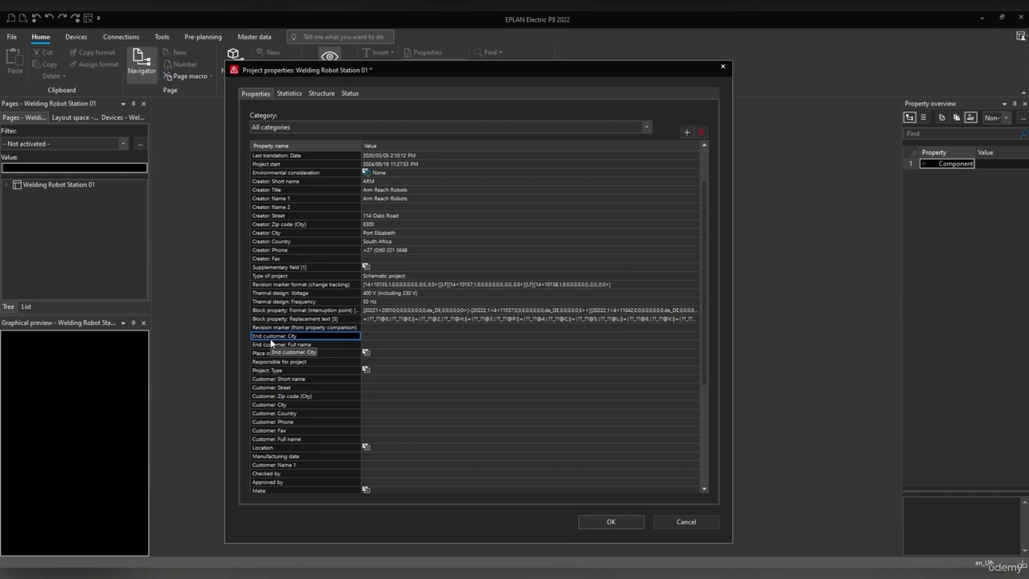
pyautogui.click(372, 335)
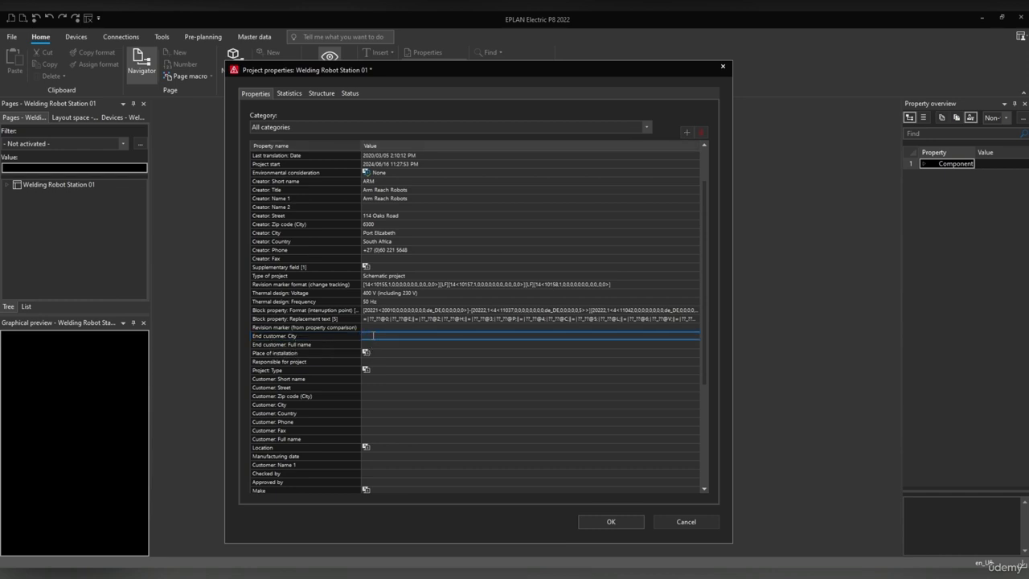
pyautogui.write('Port Elizabeth')
pyautogui.moveTo(400, 336); pyautogui.dragTo(346, 339)
pyautogui.hotkey('ctrl', 'c')
pyautogui.click(368, 345)
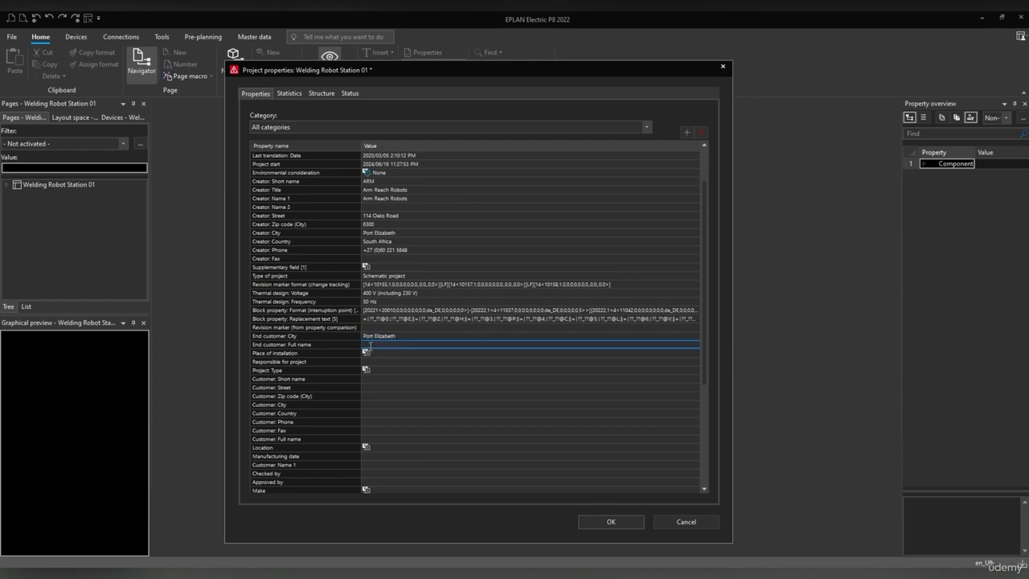
pyautogui.write('ssf')
pyautogui.write(' Click')
pyautogui.write(' Robots')
# Set the place of installation to NF Click Robots Port Elizabeth, the responsible person's name, and project type Plant Machine.
pyautogui.click(398, 351)
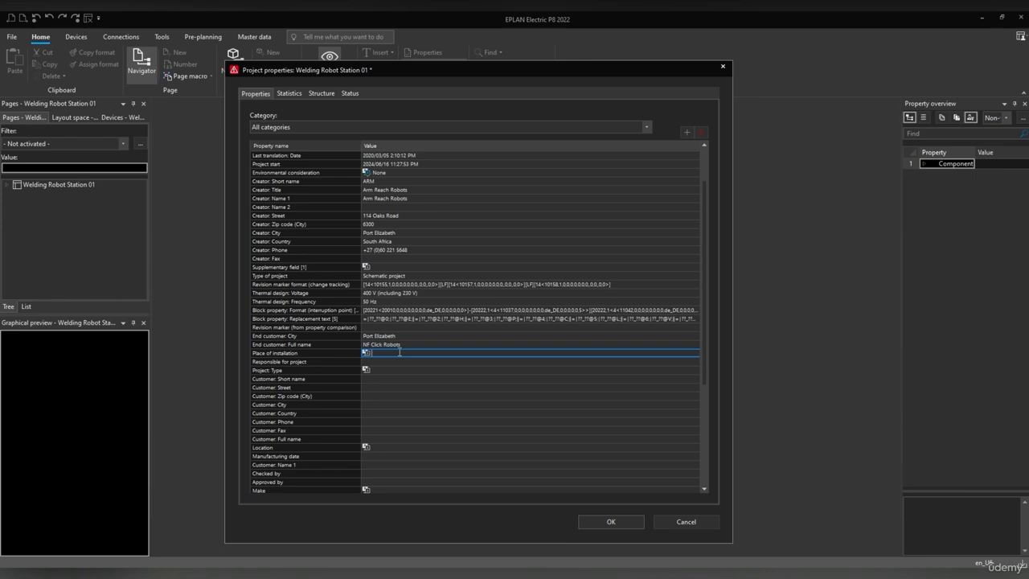
pyautogui.write('NF Click RR')
pyautogui.write('botos')
pyautogui.press('BackSpace')
pyautogui.press('BackSpace')
pyautogui.press('BackSpace')
pyautogui.press('BackSpace')
pyautogui.press('BackSpace')
pyautogui.write('obots')
pyautogui.write(', Port Elizabeth')
pyautogui.click(370, 360)
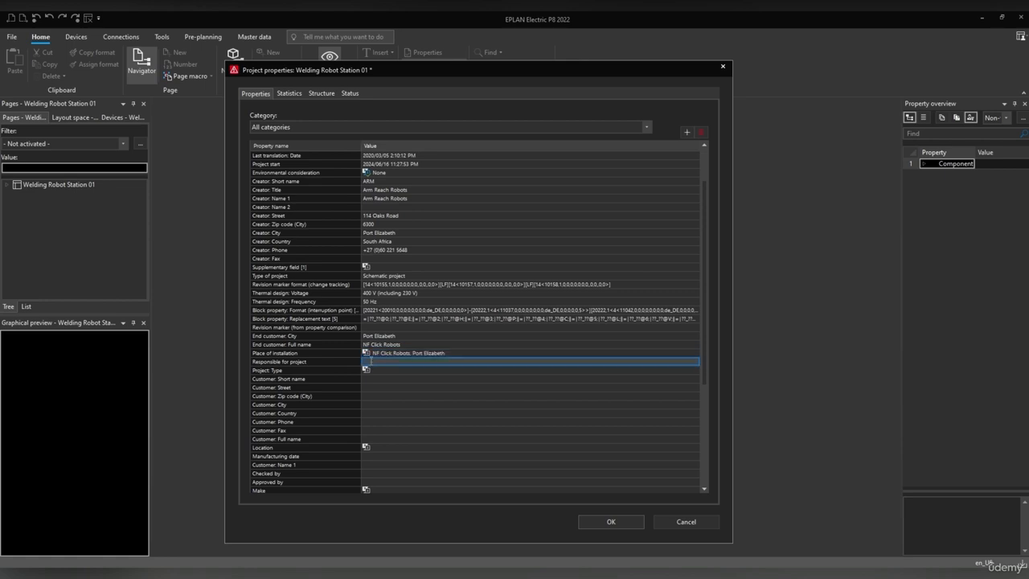
pyautogui.write('A. Thomas')
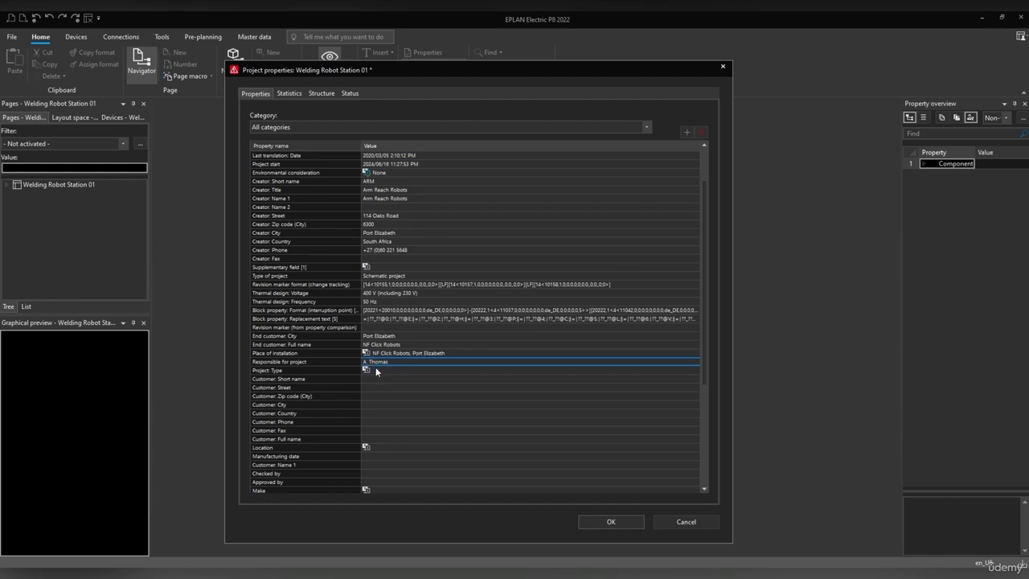
pyautogui.click(380, 370)
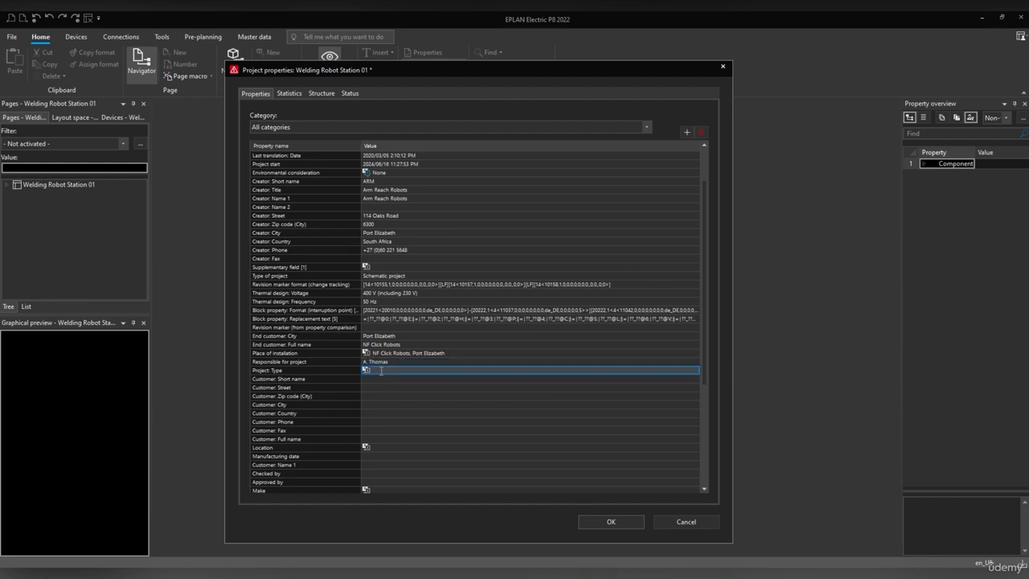
pyautogui.write('Plant M')
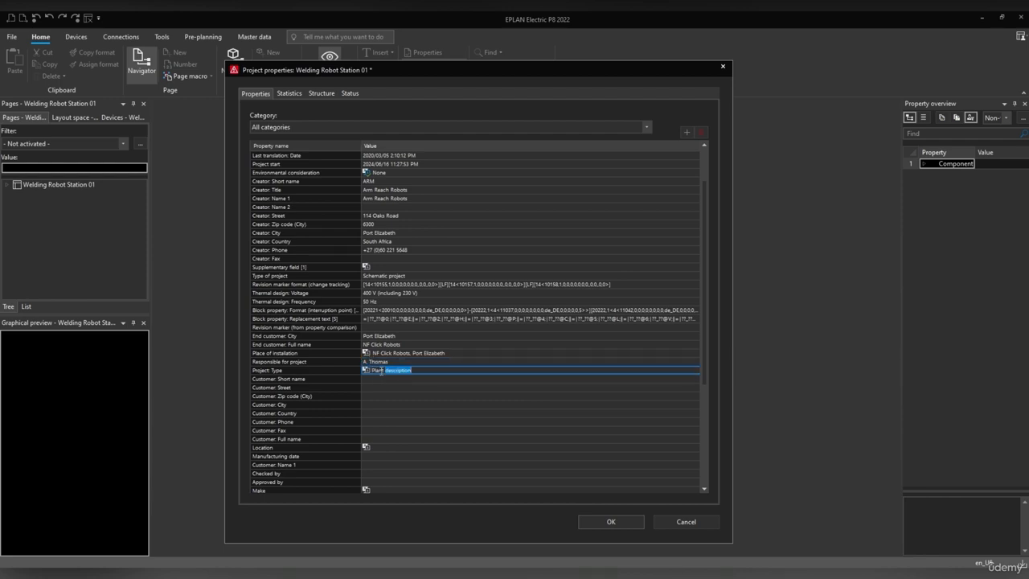
pyautogui.write('achine')
# Enter the customer short name NF and the customer's street address.
pyautogui.click(378, 378)
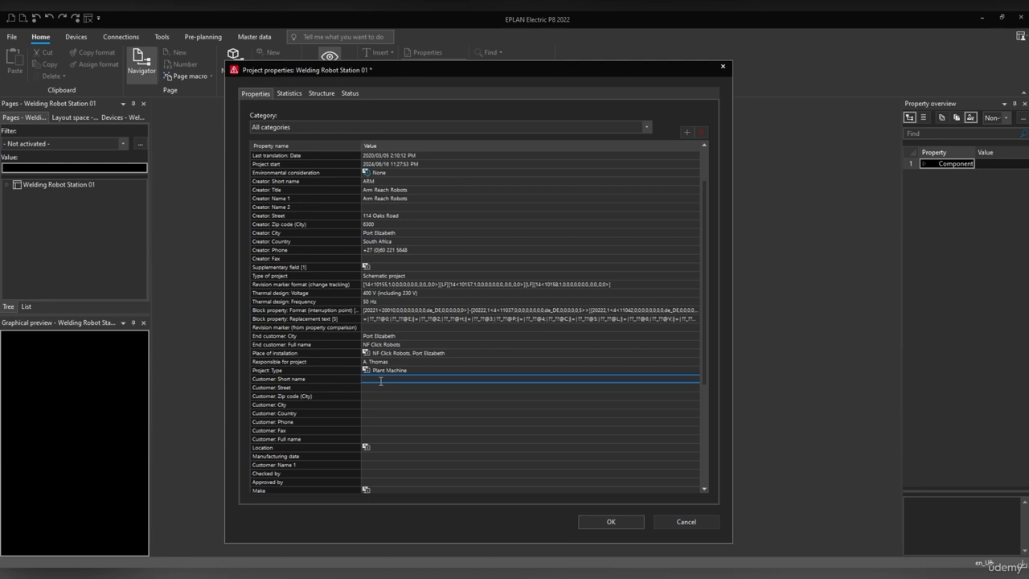
pyautogui.write('NF')
pyautogui.click(372, 386)
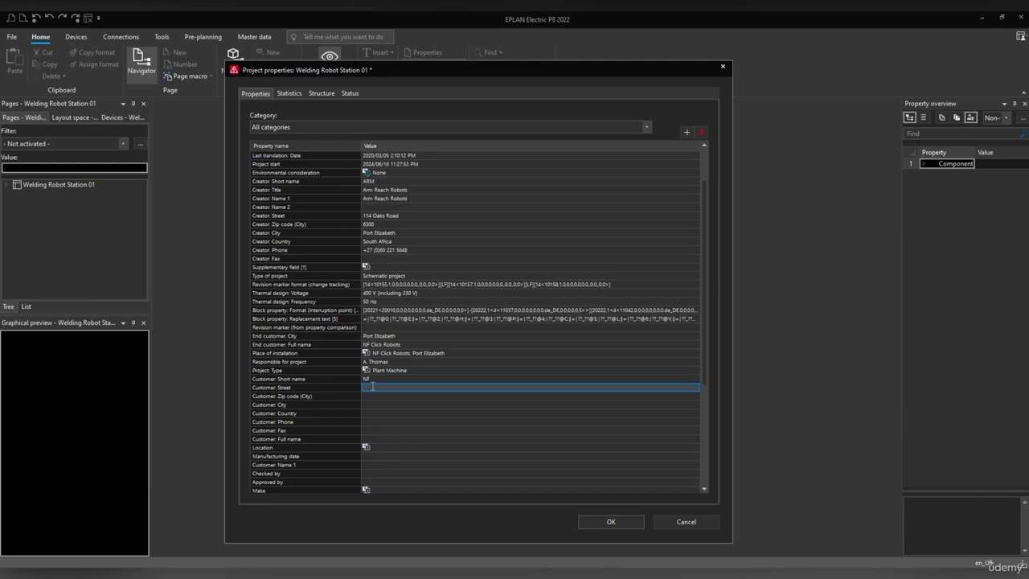
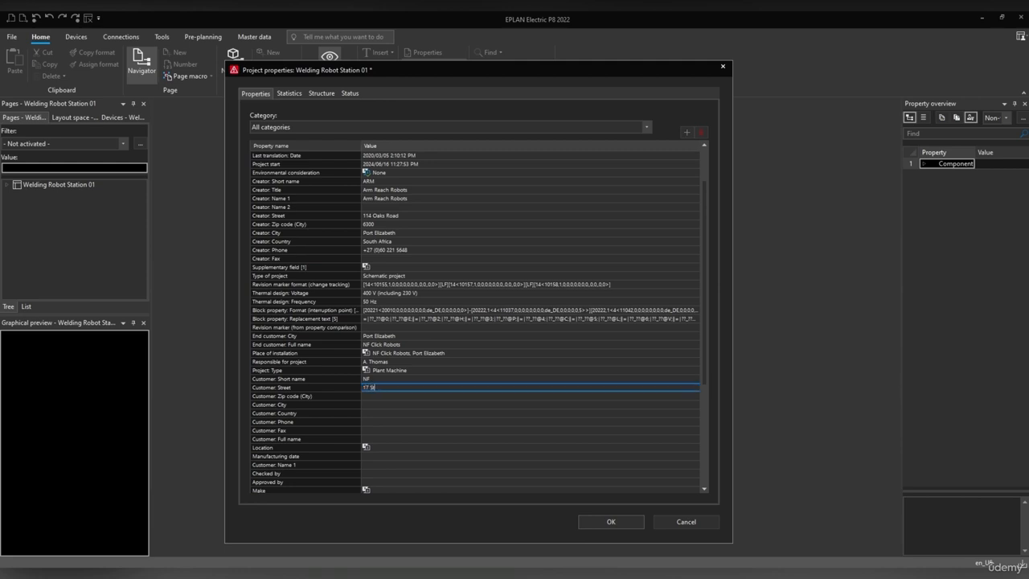
# Fill in the customer zip code, city Port Elizabeth, country South Africa and phone number.
pyautogui.click(400, 394)
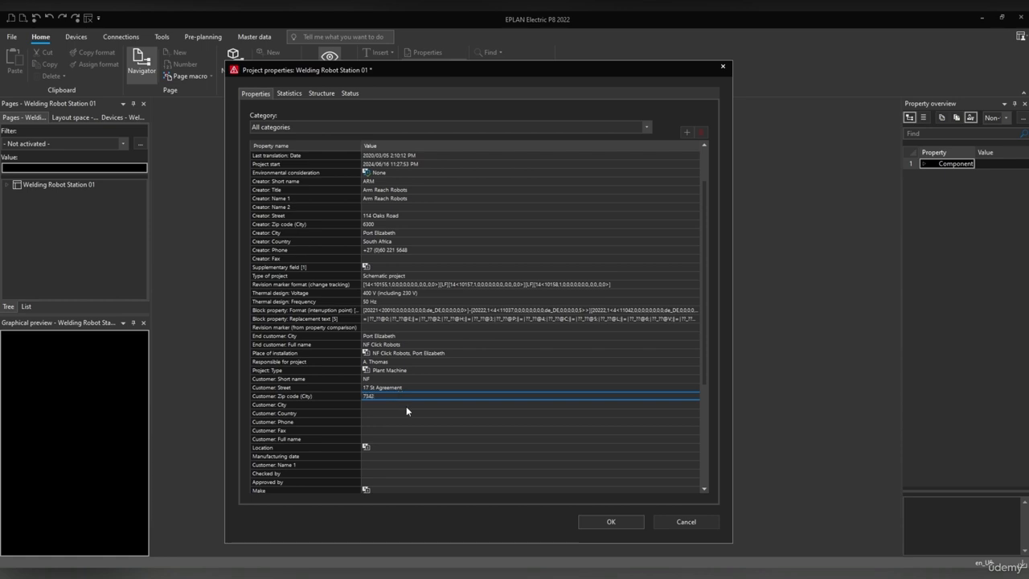
pyautogui.click(398, 405)
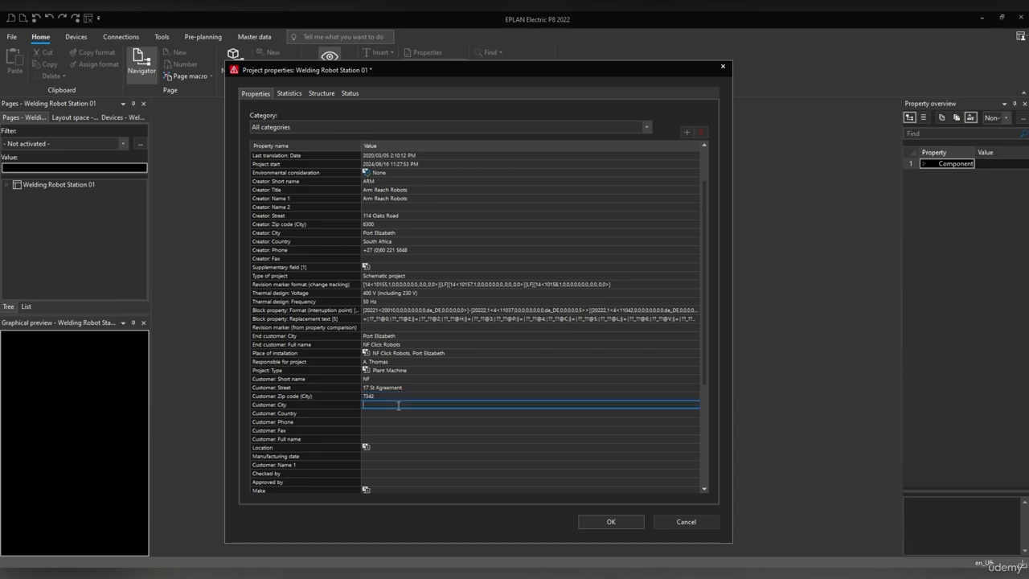
pyautogui.hotkey('ctrl', 'v')
pyautogui.click(382, 413)
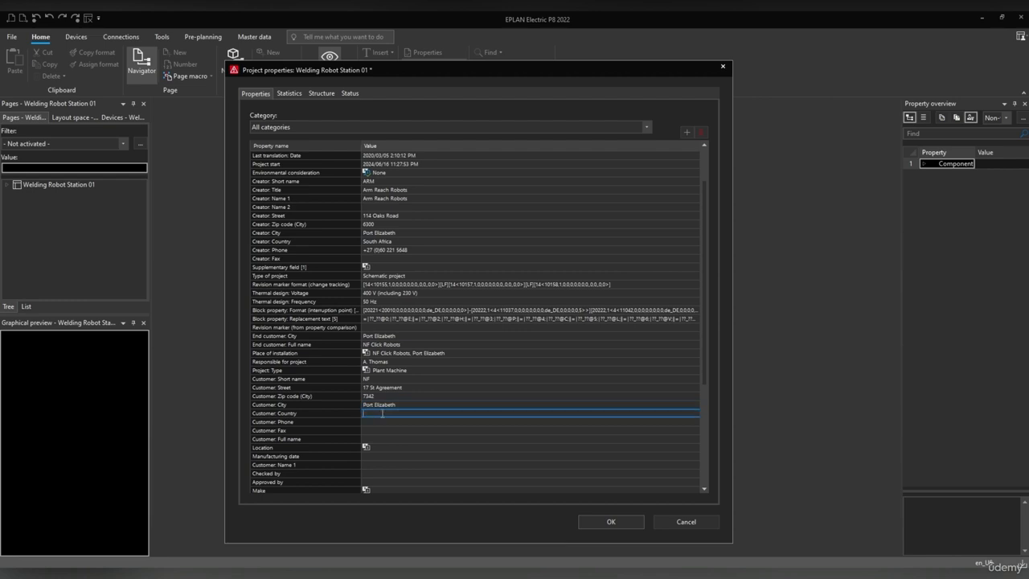
pyautogui.write('South Africa')
pyautogui.click(377, 422)
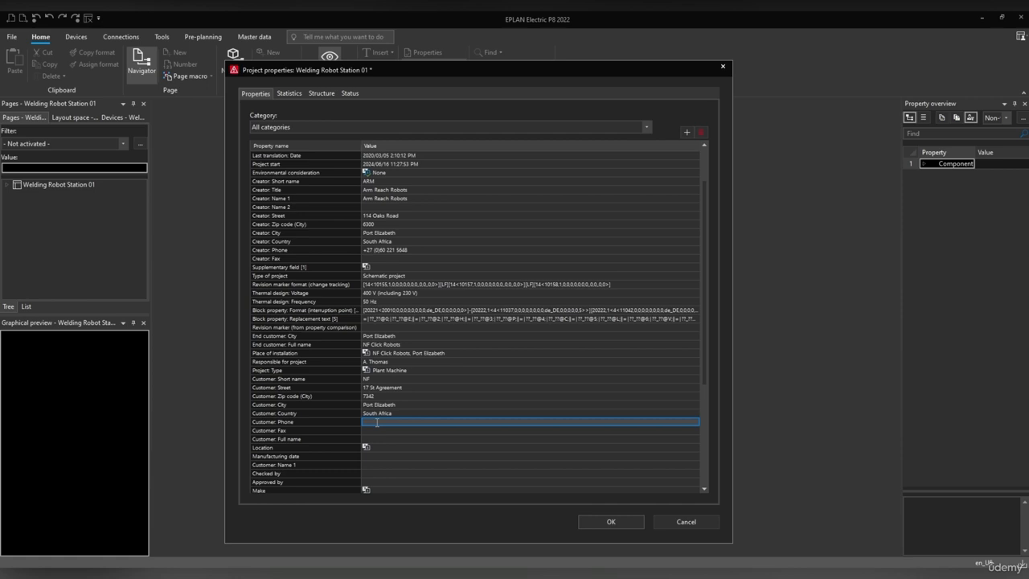
pyautogui.write('+27')
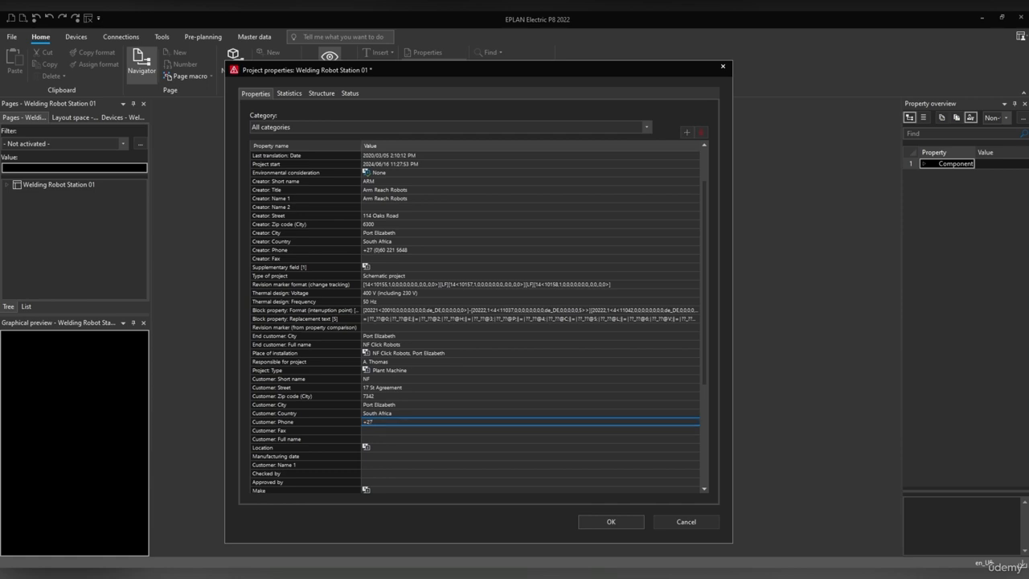
pyautogui.write(' 83 161')
# Copy NF Click Robots from End customer: Full name into Customer: Full name.
pyautogui.click(382, 432)
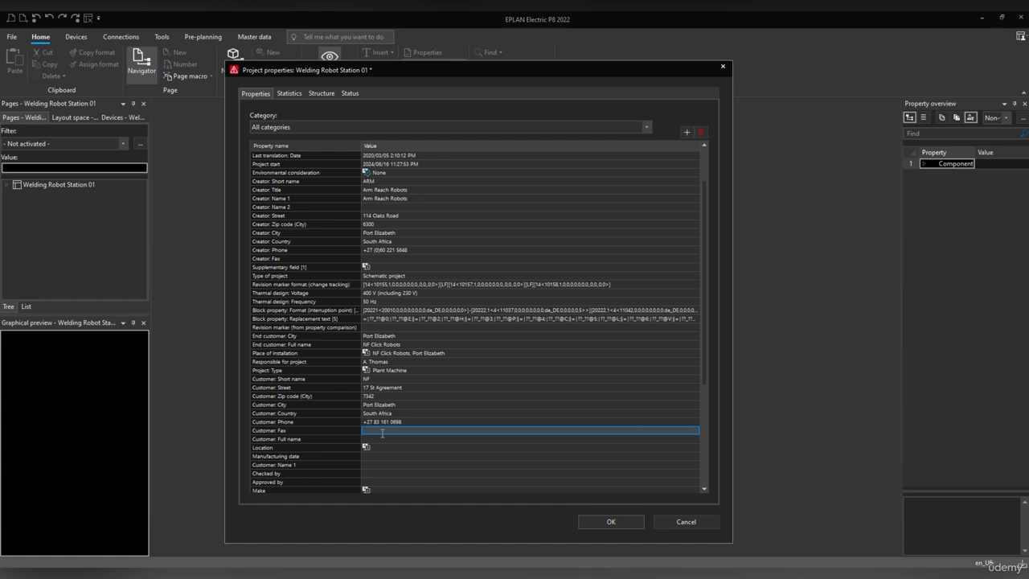
pyautogui.click(383, 439)
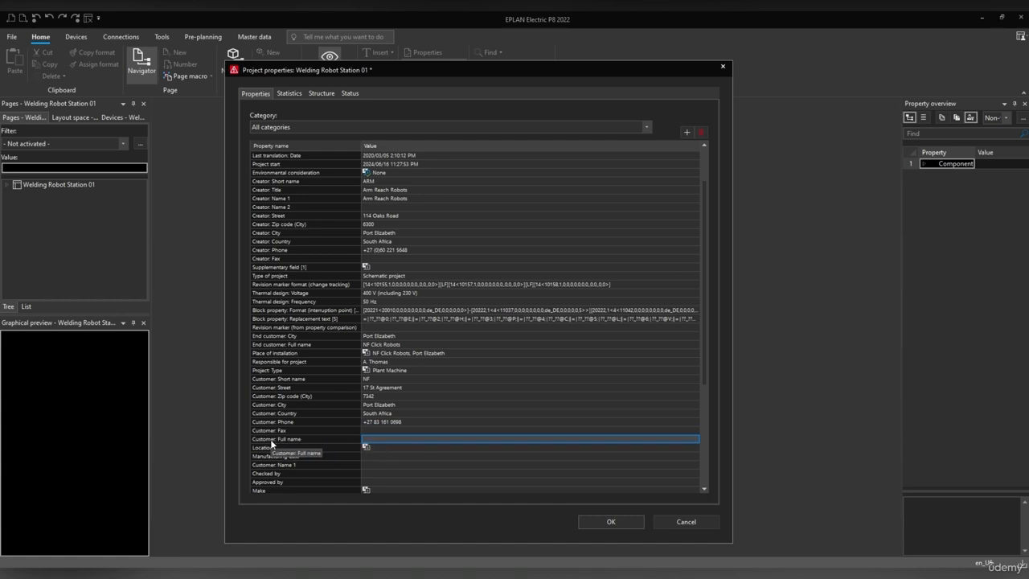
pyautogui.click(413, 344)
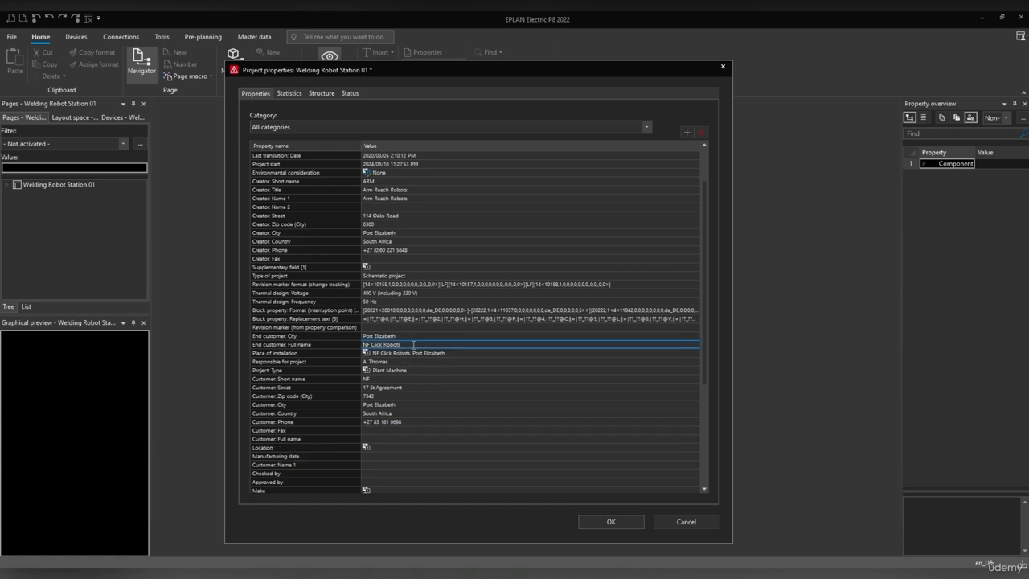
pyautogui.moveTo(413, 344); pyautogui.dragTo(344, 344)
pyautogui.hotkey('ctrl', 'c')
pyautogui.click(375, 439)
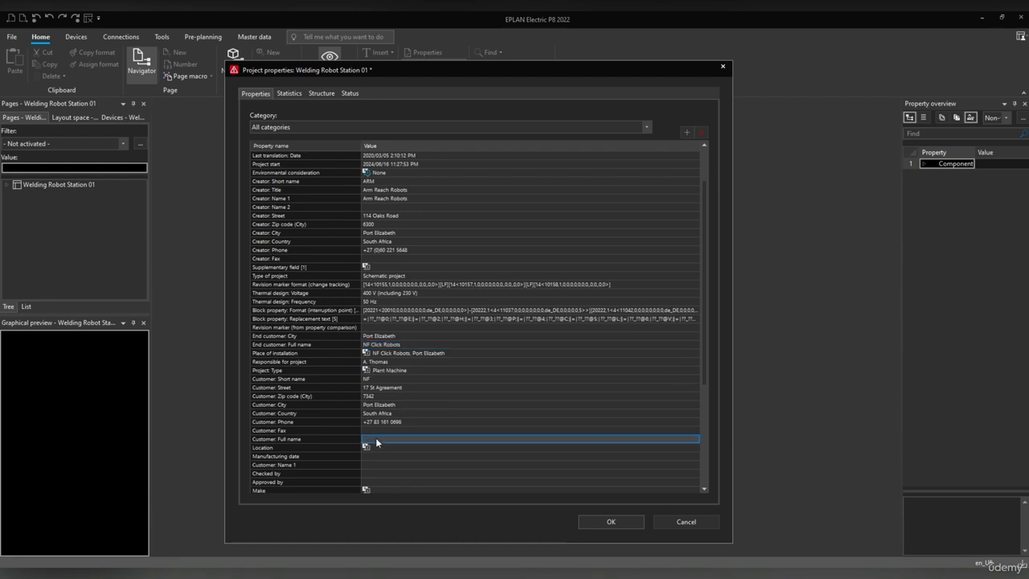
pyautogui.hotkey('ctrl', 'v')
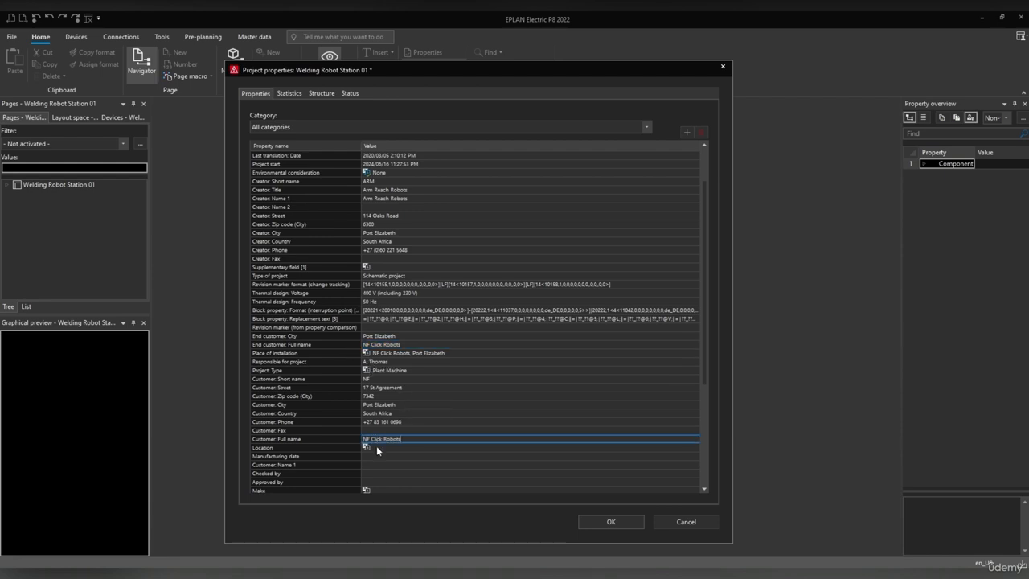
# Paste the end customer city Port Elizabeth into the Location field.
pyautogui.click(426, 344)
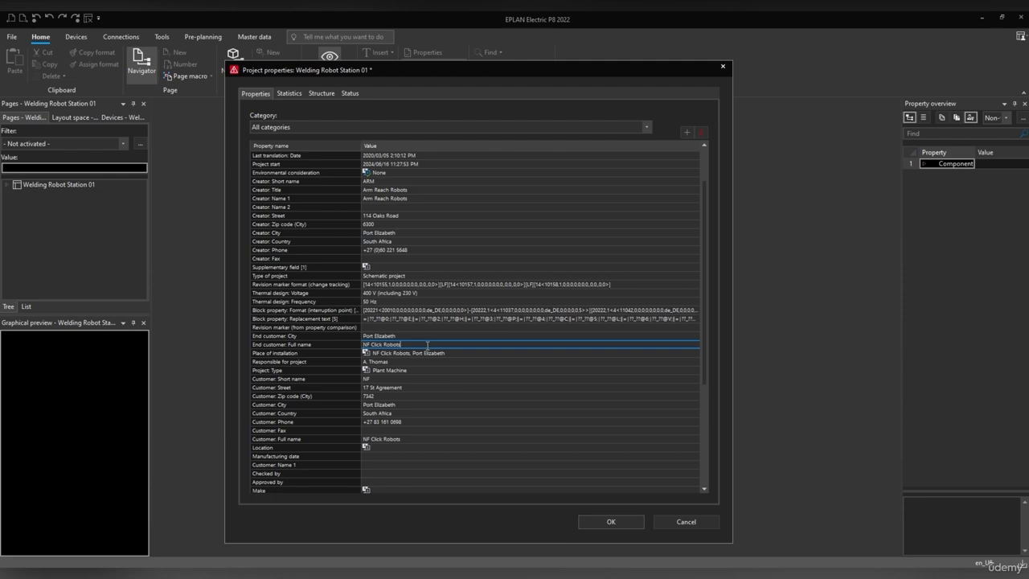
pyautogui.click(399, 456)
pyautogui.click(394, 447)
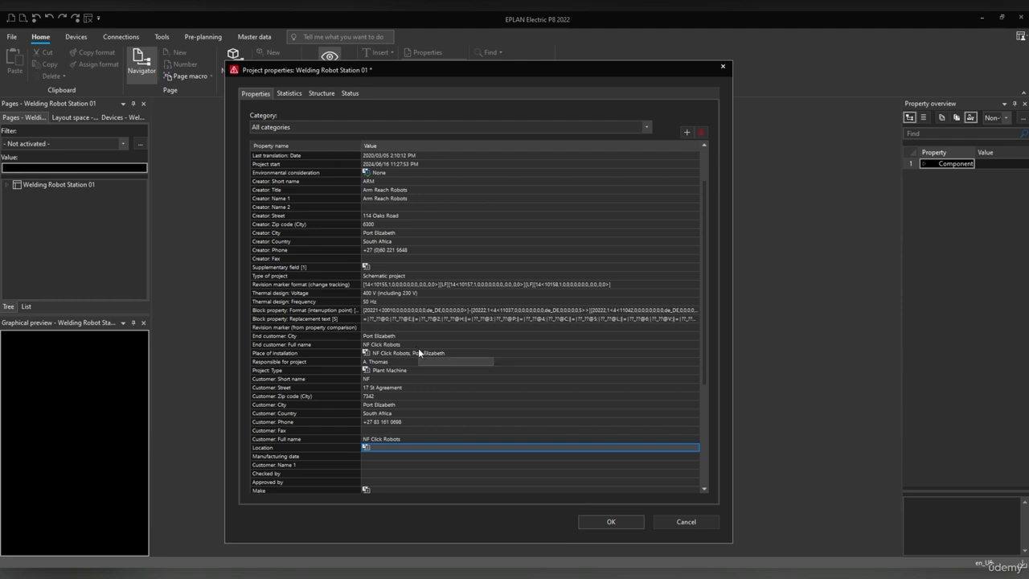
pyautogui.click(398, 335)
pyautogui.hotkey('ctrl', 'c')
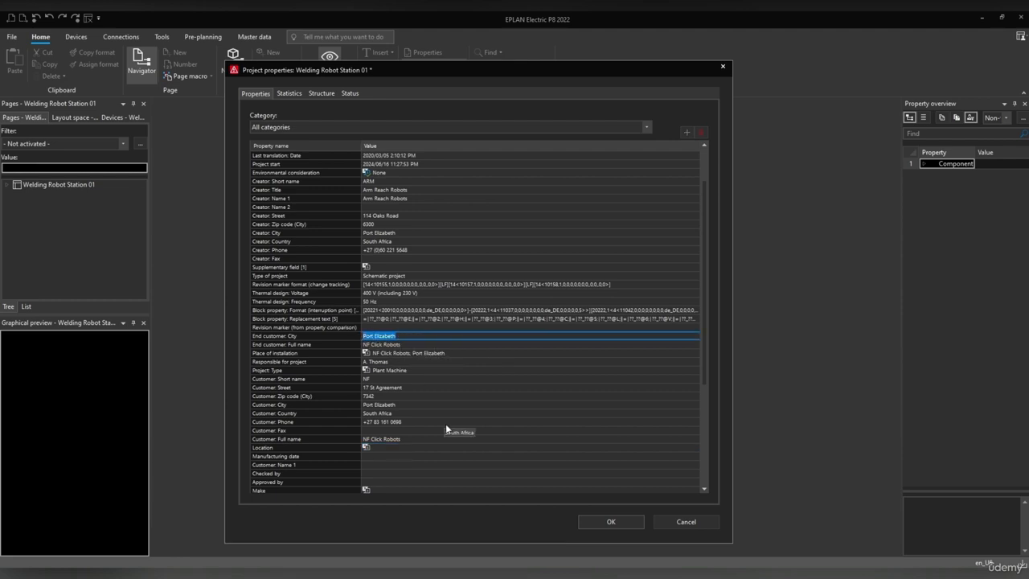
pyautogui.click(391, 446)
pyautogui.hotkey('ctrl', 'v')
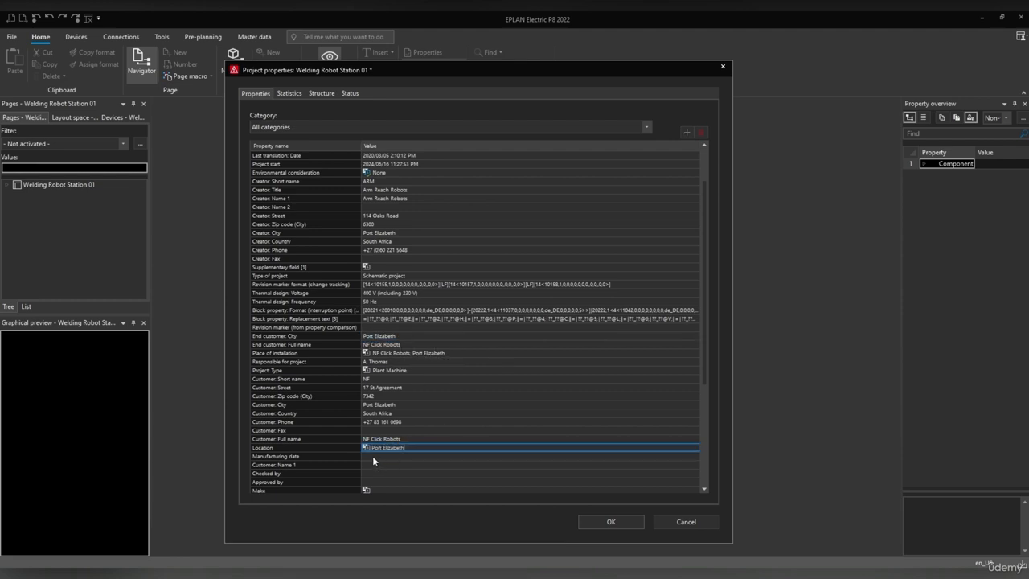
pyautogui.click(373, 457)
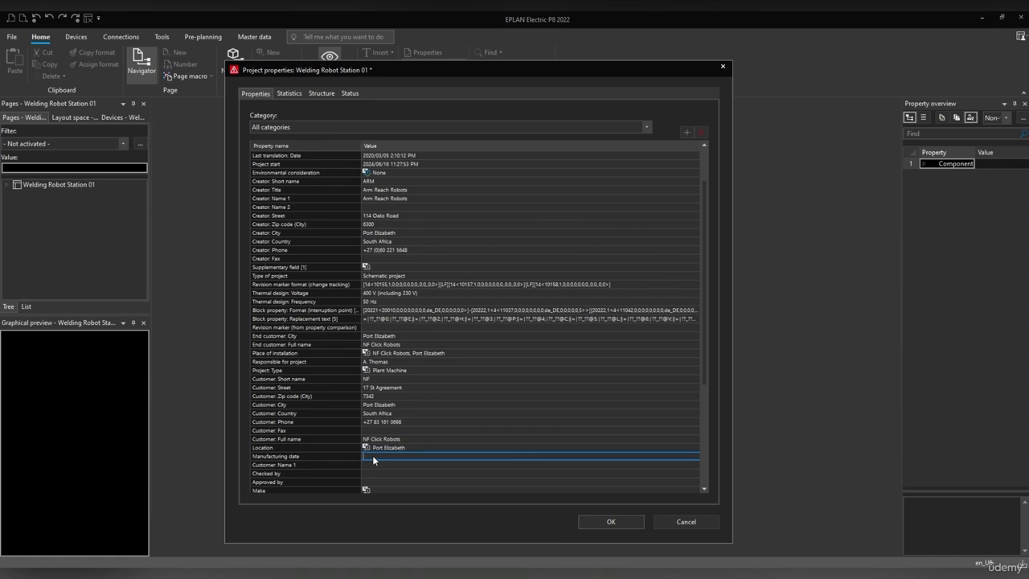
# Enter 2024-2025 as the project's manufacturing date.
pyautogui.write('2')
pyautogui.write('4-2025')
pyautogui.click(370, 464)
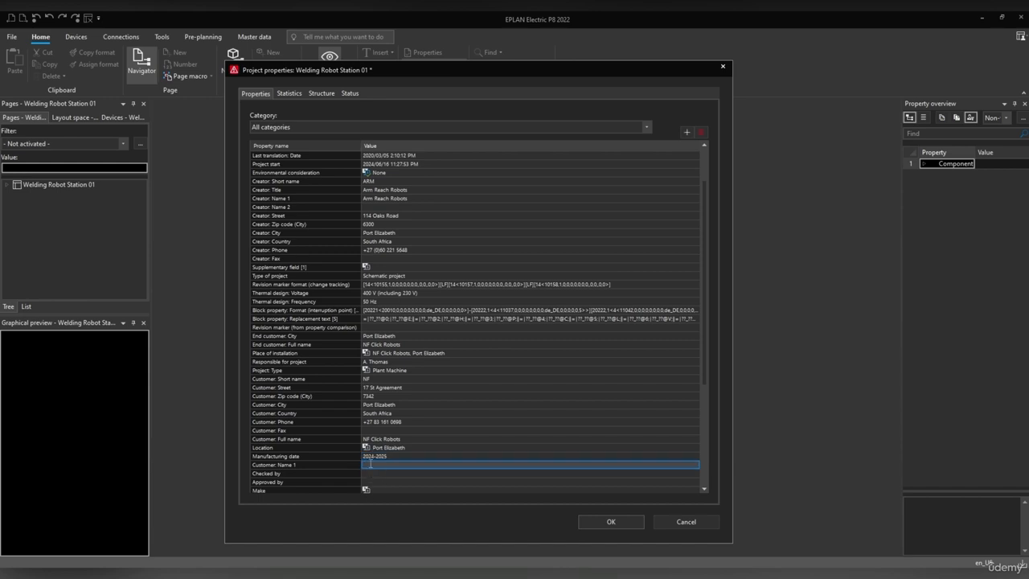
# Fill in the reviewer's name for the Checked by and Approved by fields.
pyautogui.scroll(-6, 371, 454)
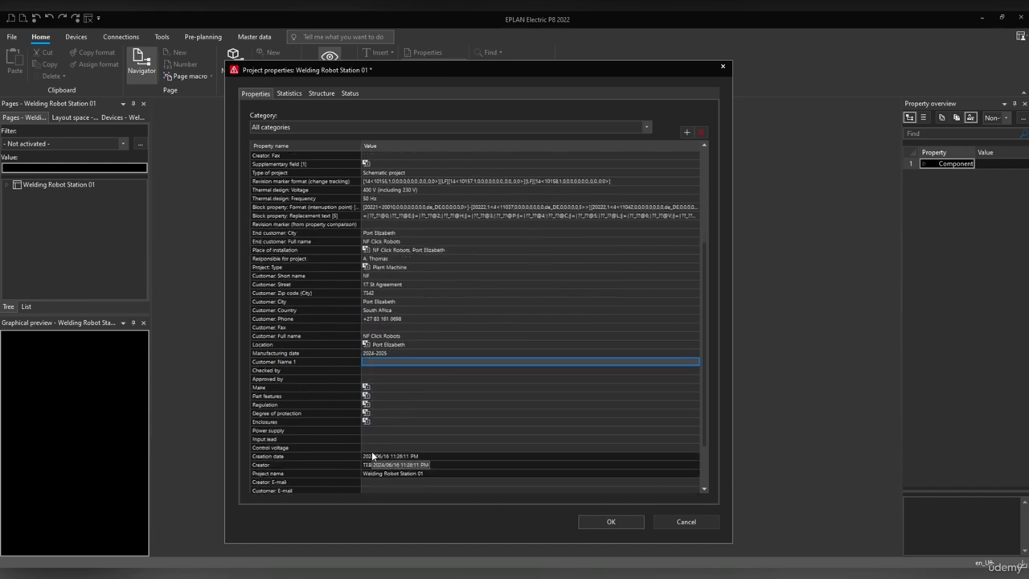
pyautogui.click(277, 319)
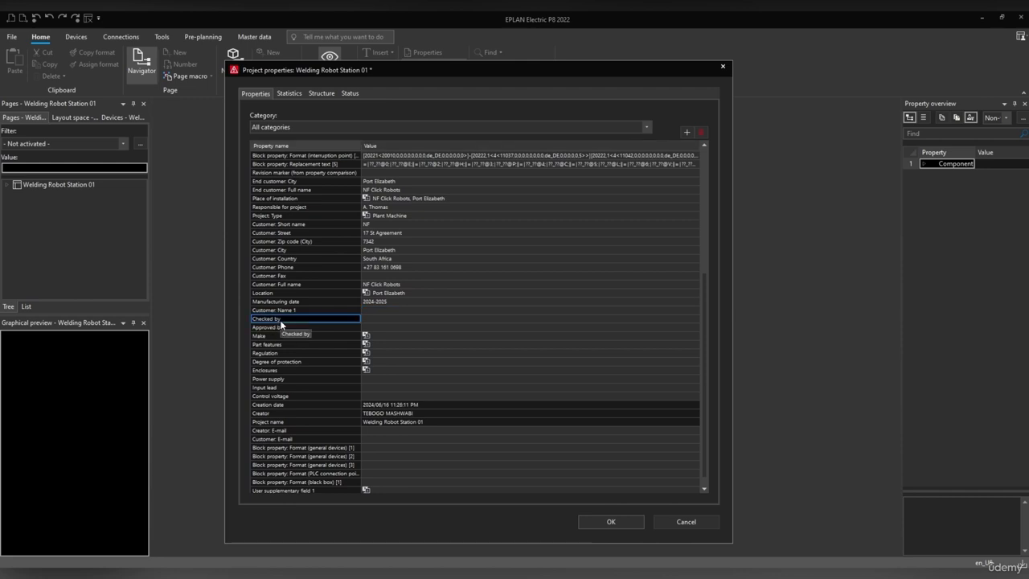
pyautogui.click(378, 319)
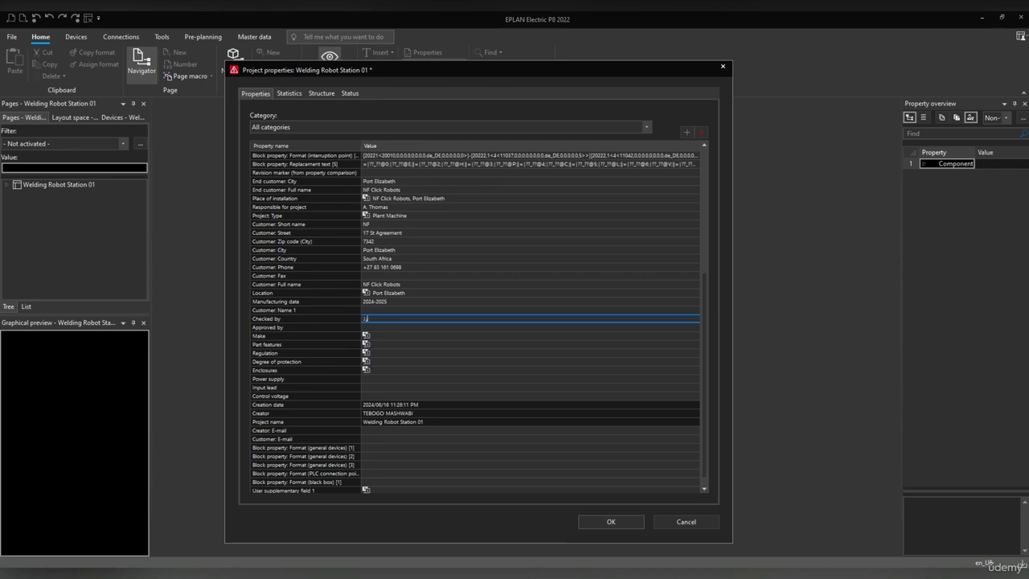
pyautogui.write('J.j Smith')
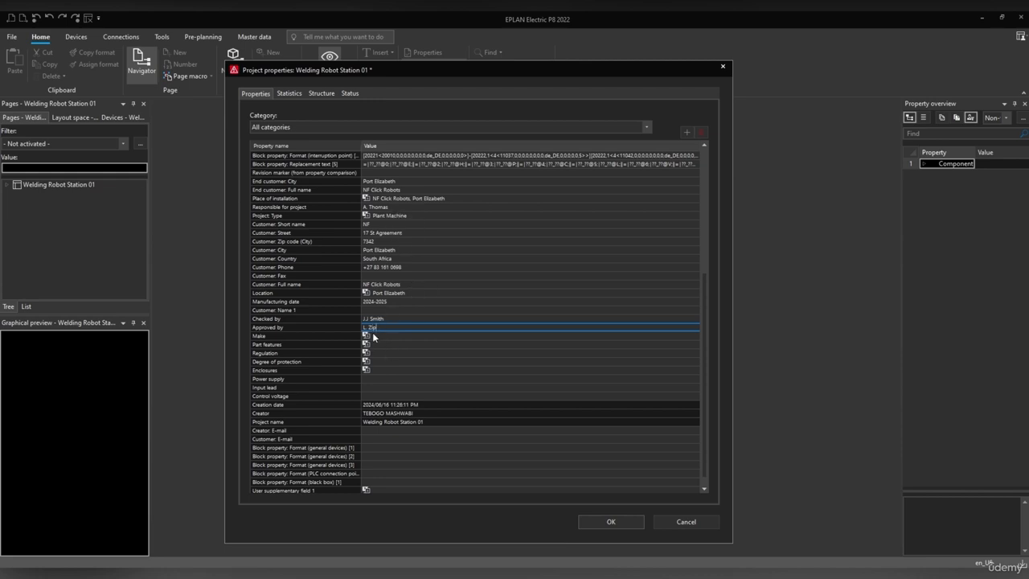
pyautogui.click(288, 370)
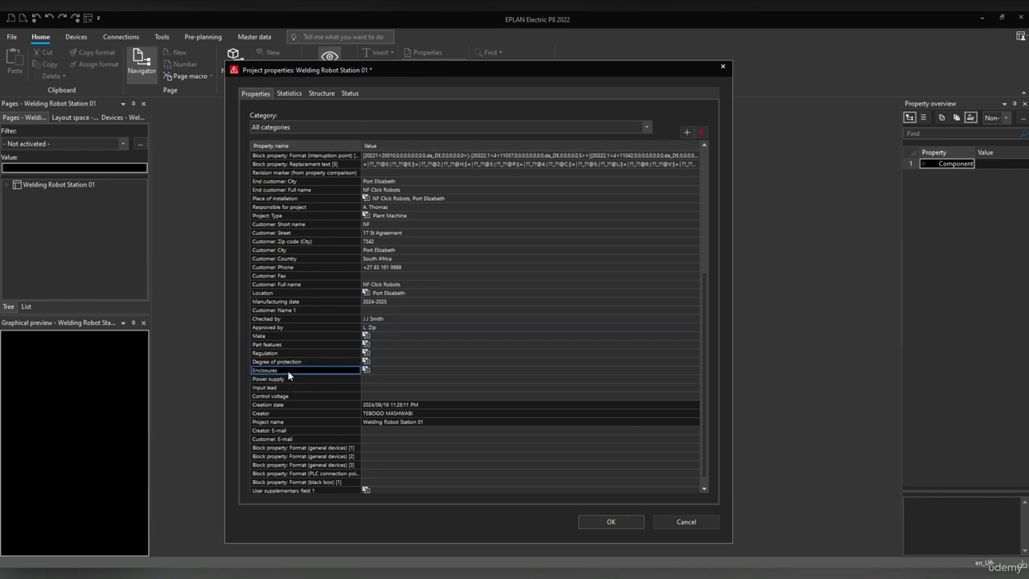
pyautogui.click(380, 361)
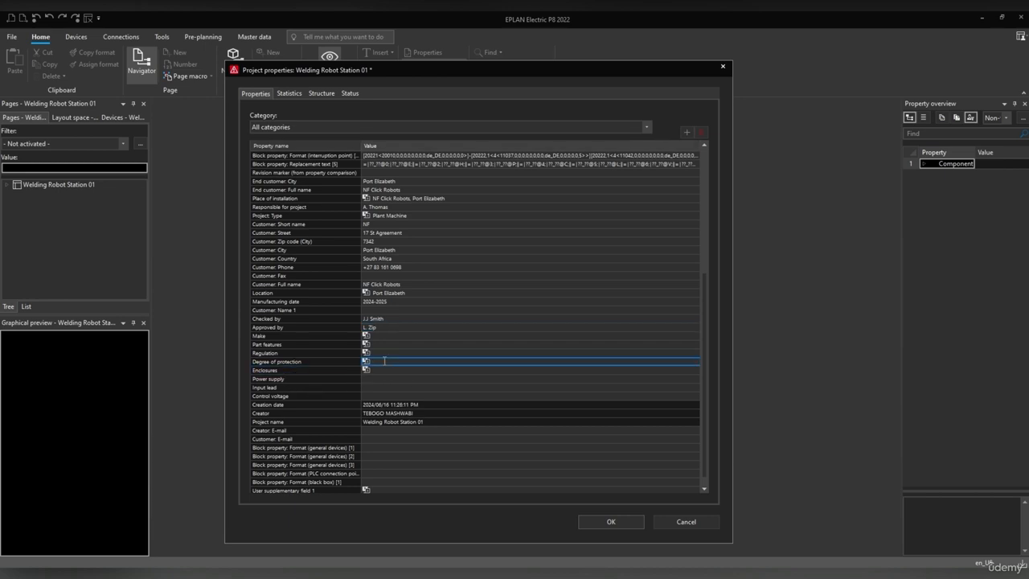
# Enter the degree of protection, Enclosures as Rittal and control voltage as 24Vdc.
pyautogui.write('IP 44')
pyautogui.click(385, 372)
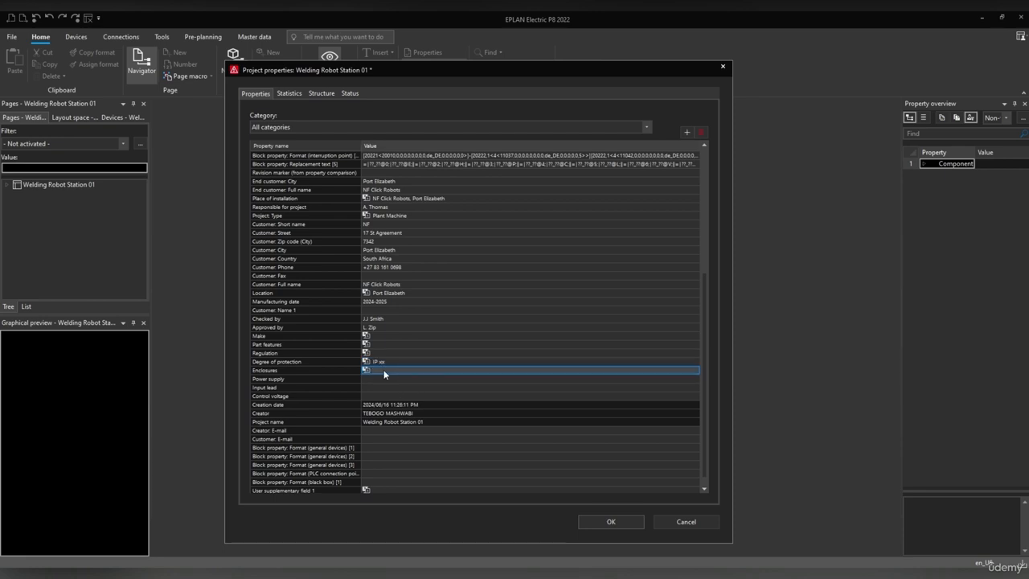
pyautogui.click(384, 372)
pyautogui.write('Ri')
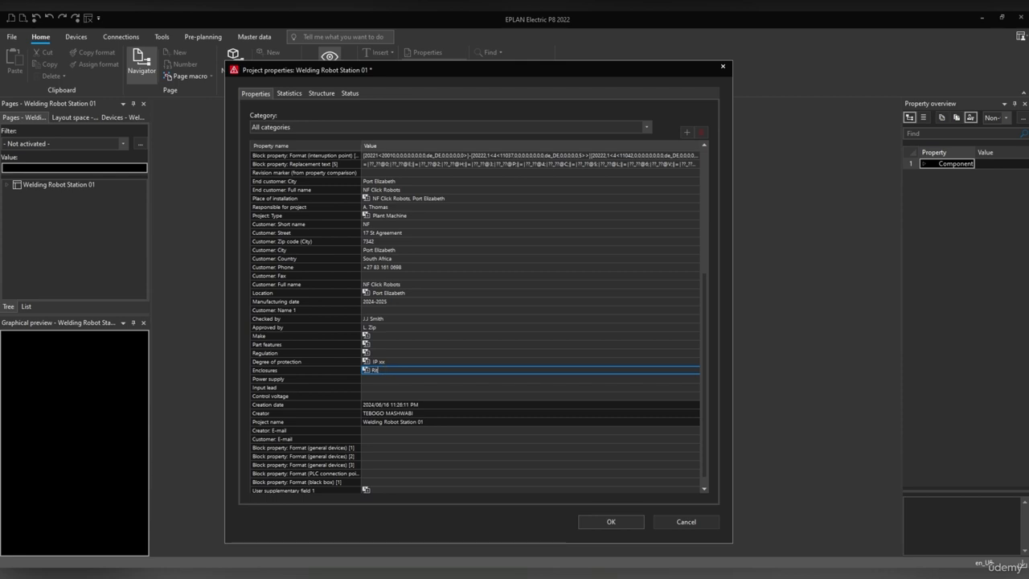
pyautogui.write('ttal')
pyautogui.click(350, 396)
pyautogui.click(378, 396)
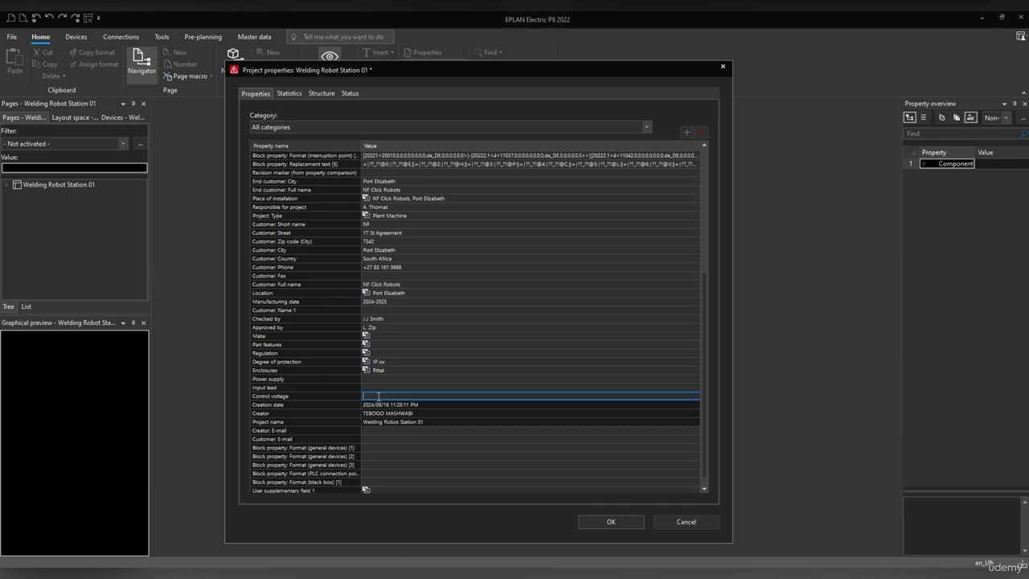
pyautogui.write('24Vdc')
pyautogui.scroll(-1, 401, 426)
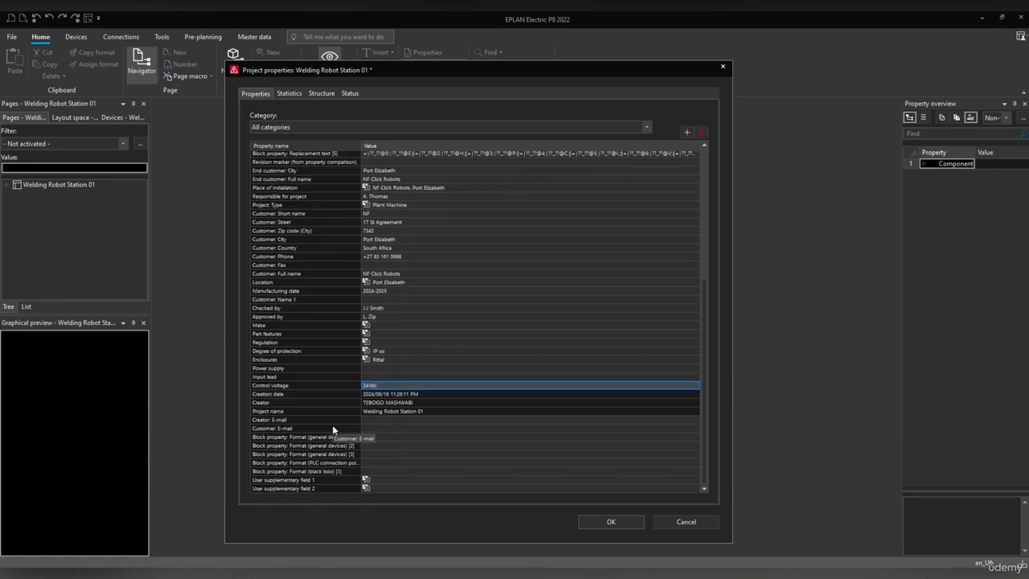
# Enter the company's e-mail address in Creator: E-mail, correcting a typo.
pyautogui.click(374, 419)
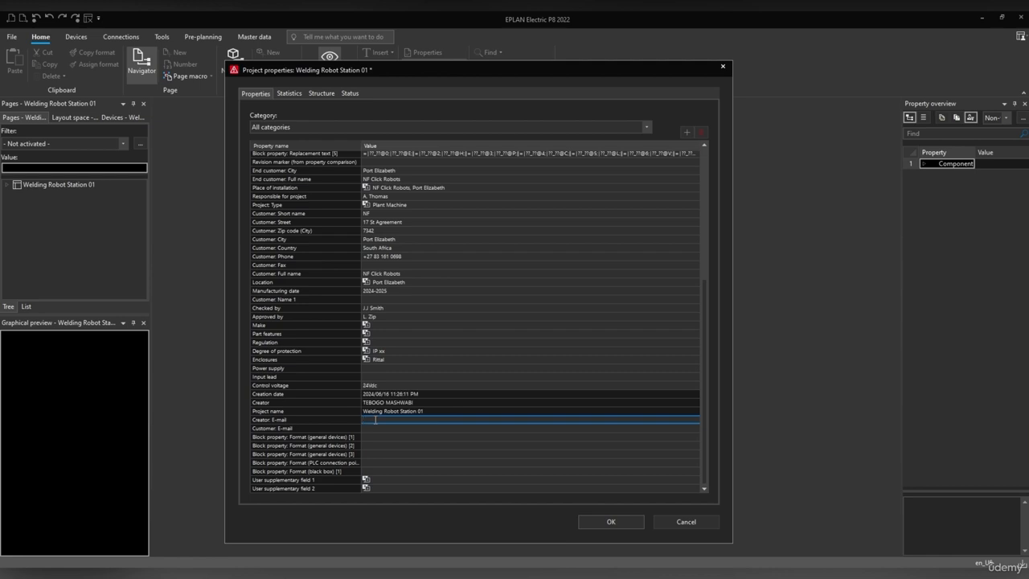
# Enter the customer's e-mail address in Customer: E-mail and review the property list.
pyautogui.click(386, 428)
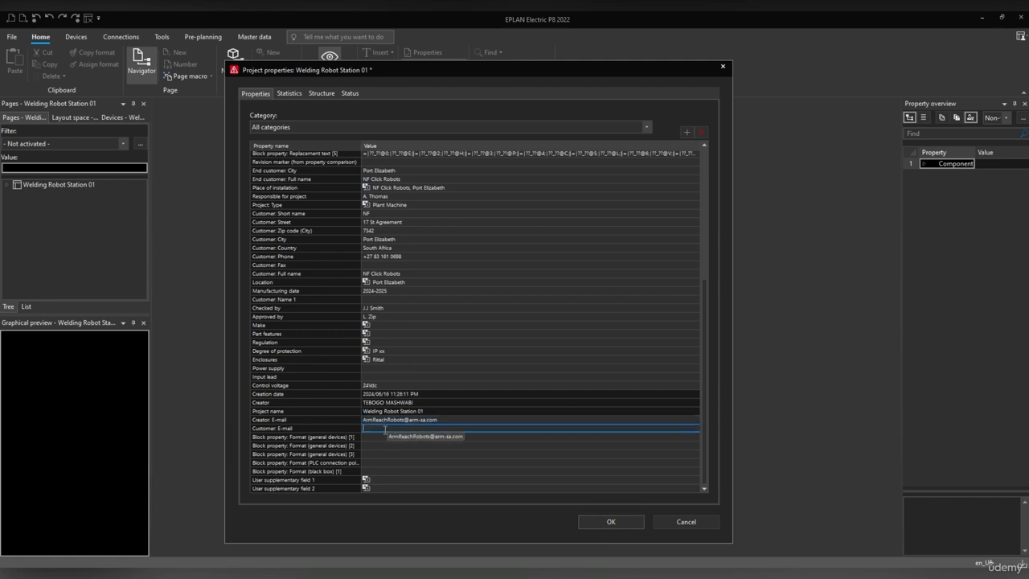
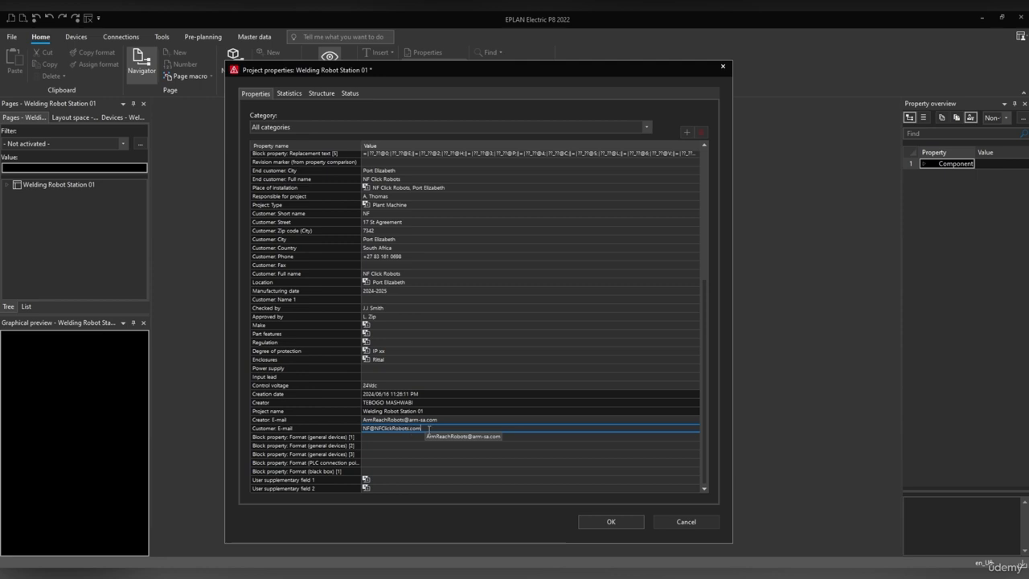
pyautogui.scroll(-2, 428, 430)
pyautogui.scroll(-2, 428, 433)
pyautogui.scroll(8, 430, 431)
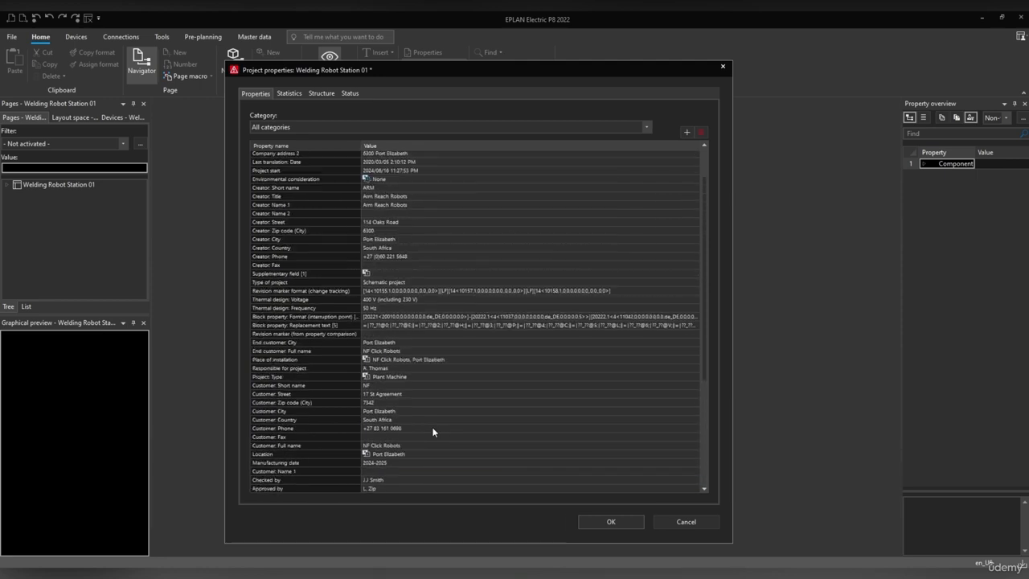
pyautogui.scroll(-8, 445, 320)
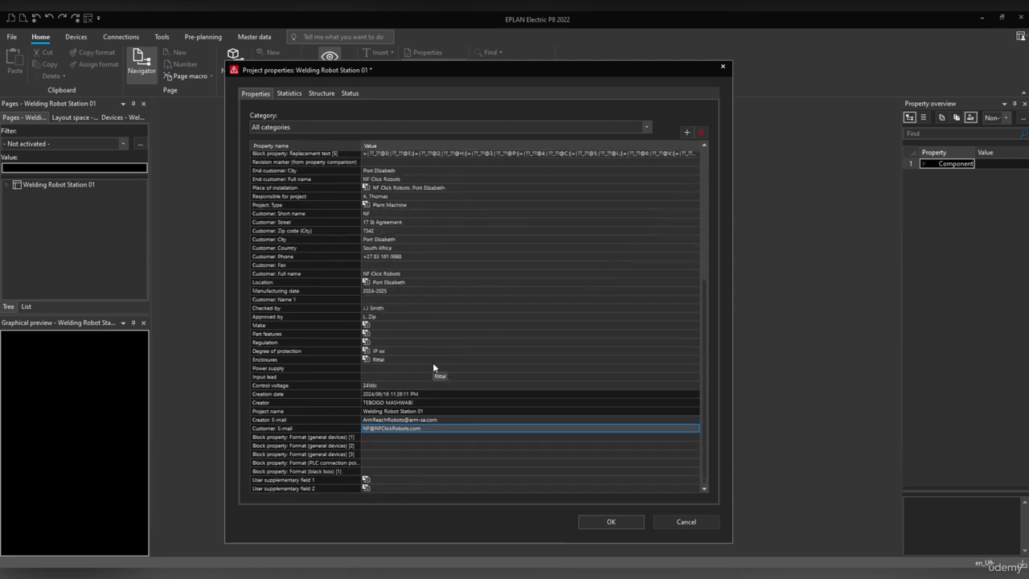
pyautogui.scroll(8, 432, 371)
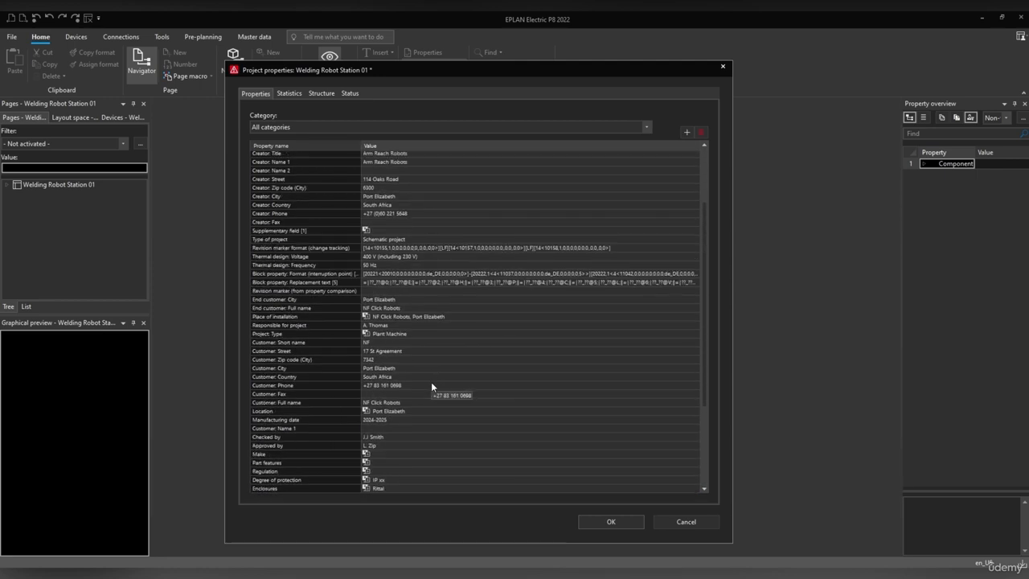
# Save the project properties, open 1 Title page, and hide Insert center and Property overview.
pyautogui.click(609, 521)
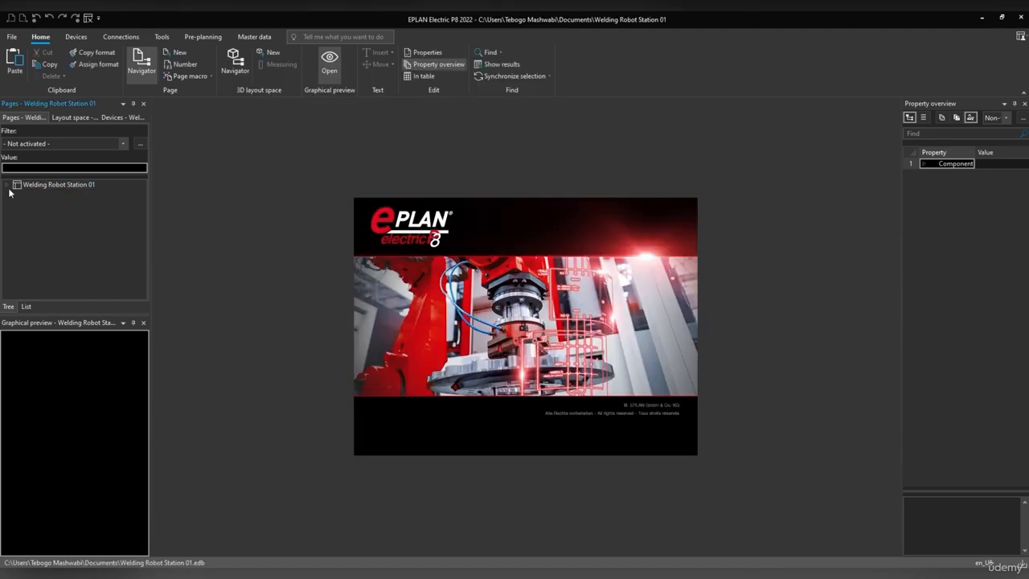
pyautogui.click(7, 185)
pyautogui.click(17, 195)
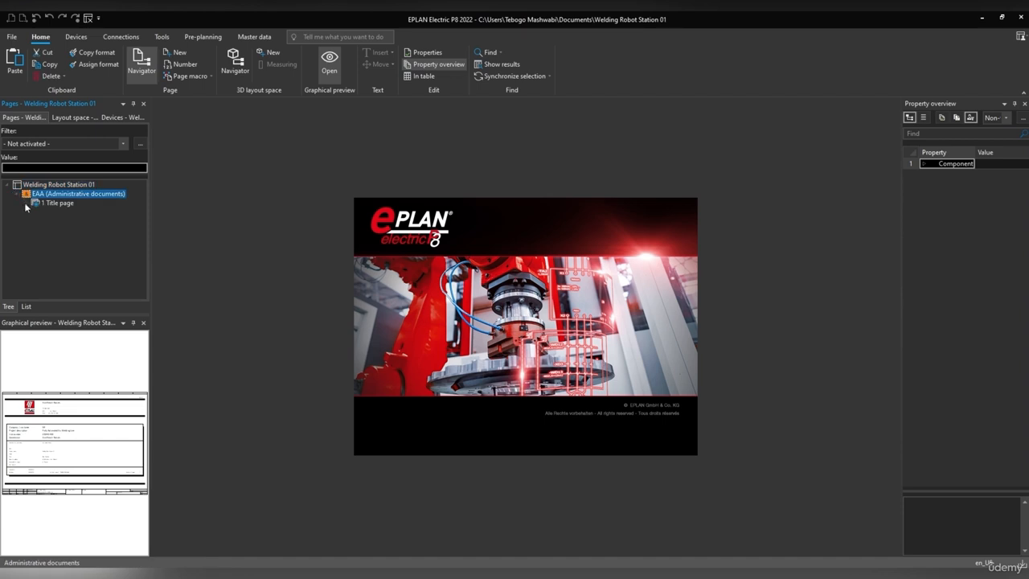
pyautogui.doubleClick(87, 451)
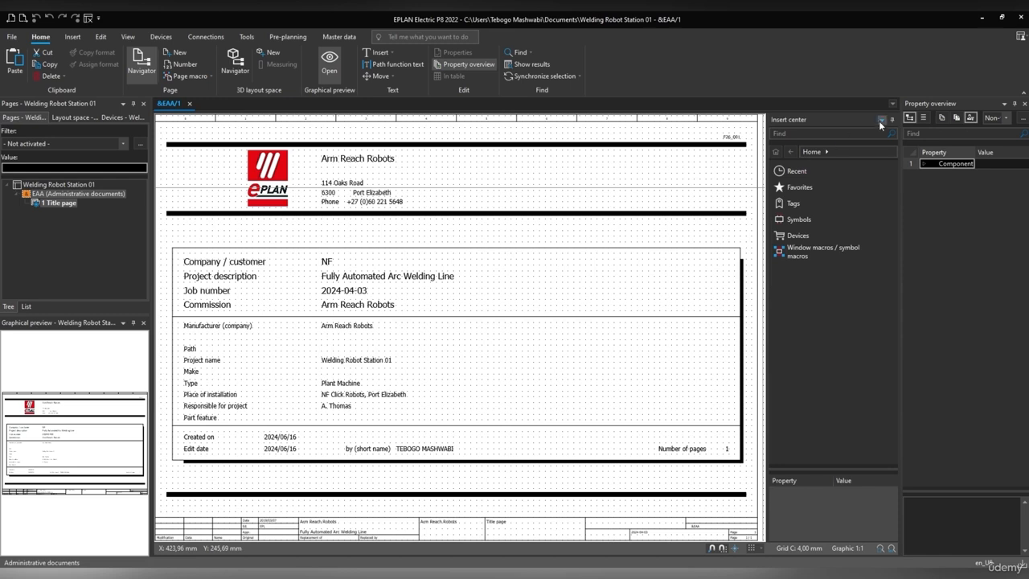
pyautogui.click(892, 119)
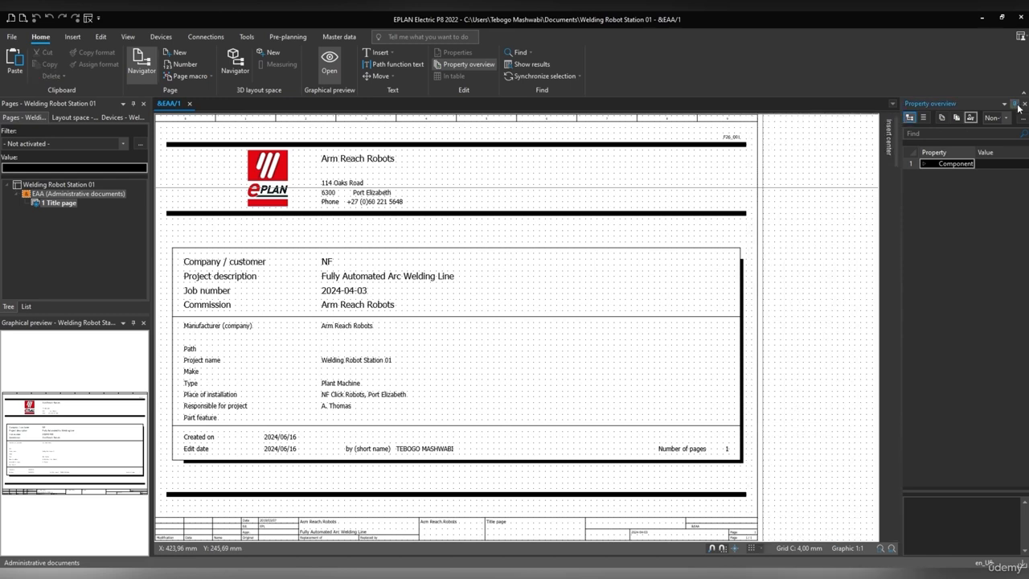
pyautogui.click(1016, 105)
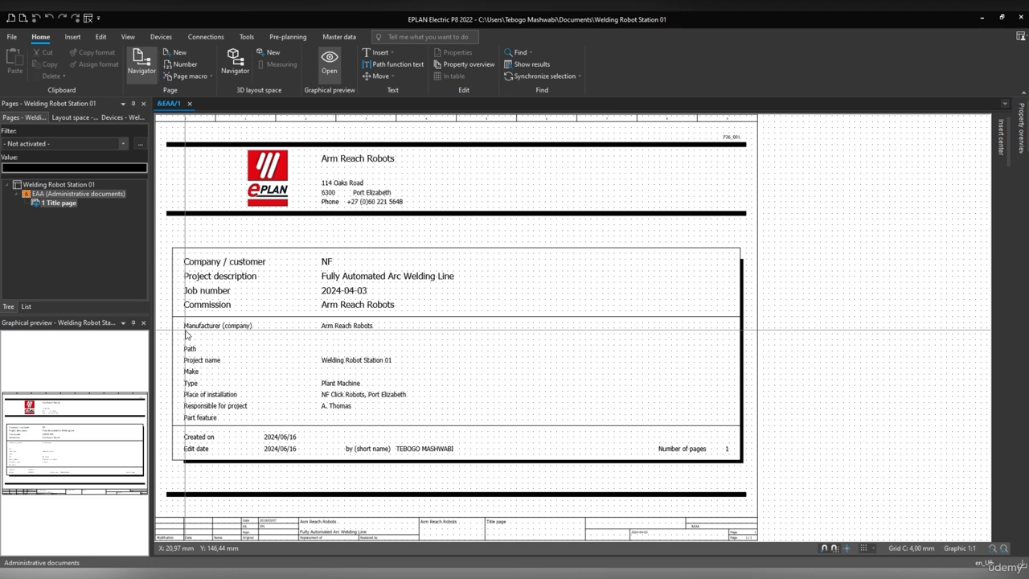
pyautogui.scroll(3, 229, 540)
pyautogui.moveTo(229, 539); pyautogui.dragTo(347, 485, button='middle')
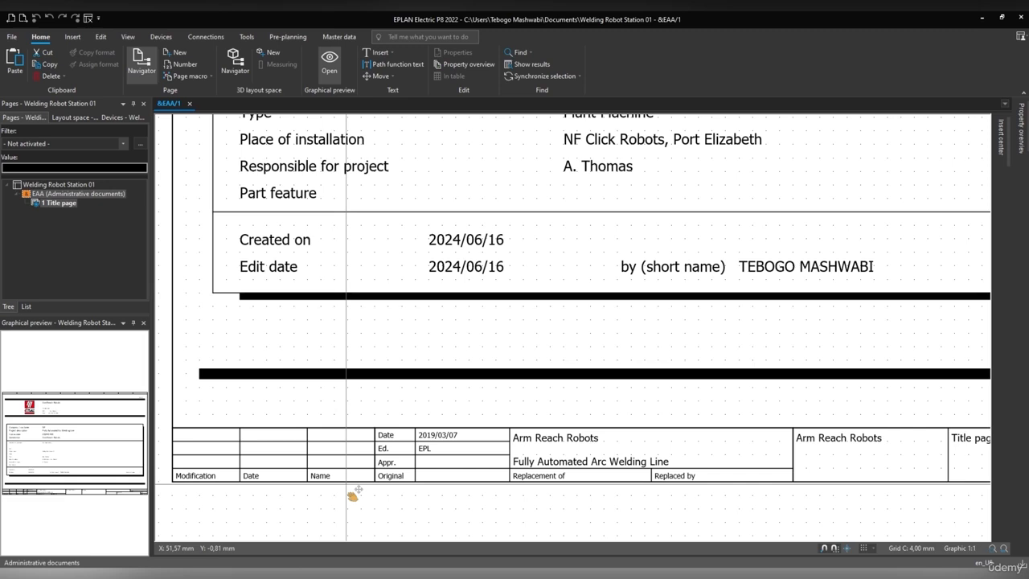
pyautogui.scroll(-3, 429, 475)
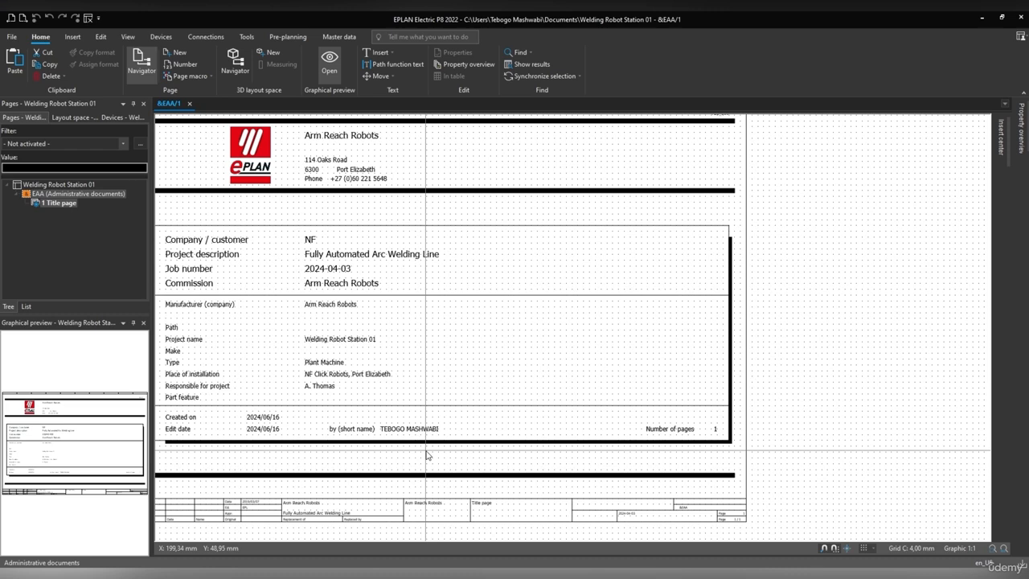
pyautogui.scroll(-1, 426, 450)
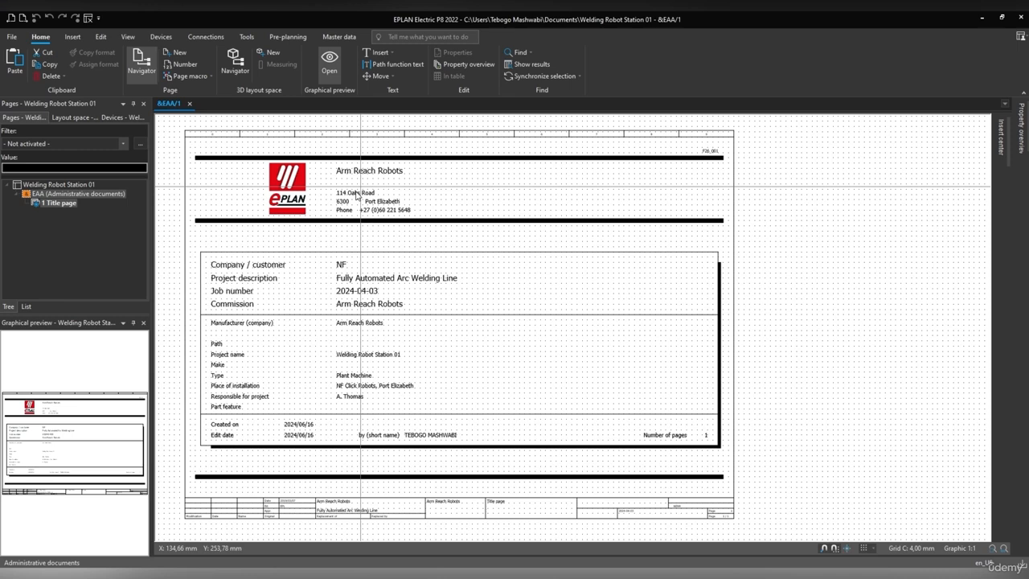
pyautogui.scroll(5, 714, 153)
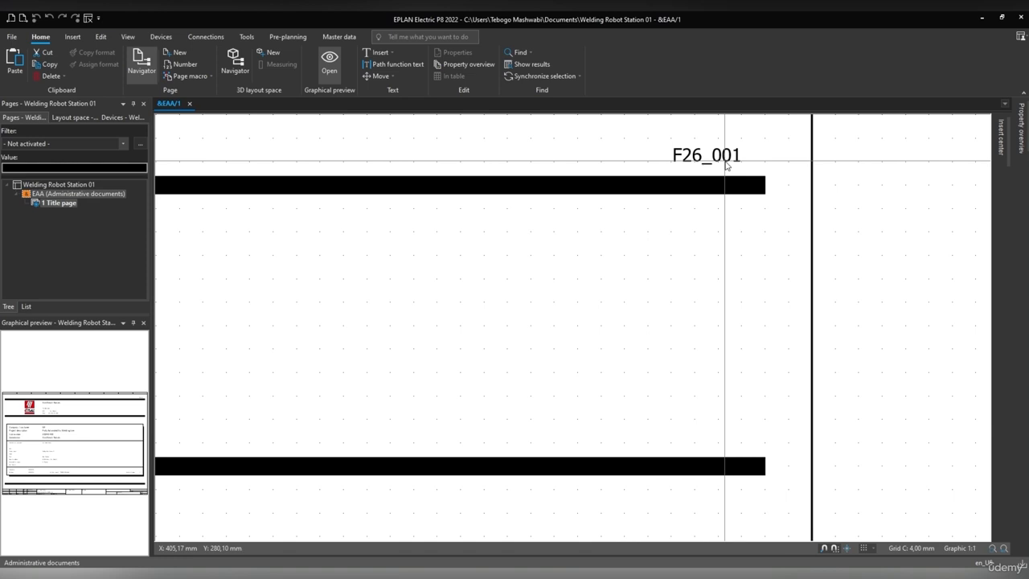
pyautogui.scroll(-5, 726, 164)
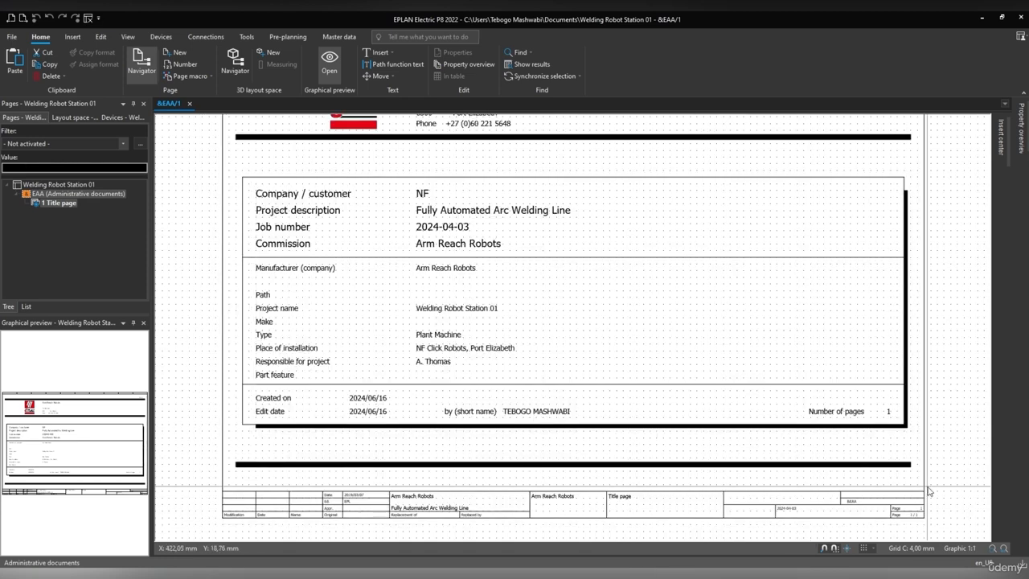
pyautogui.scroll(3, 241, 518)
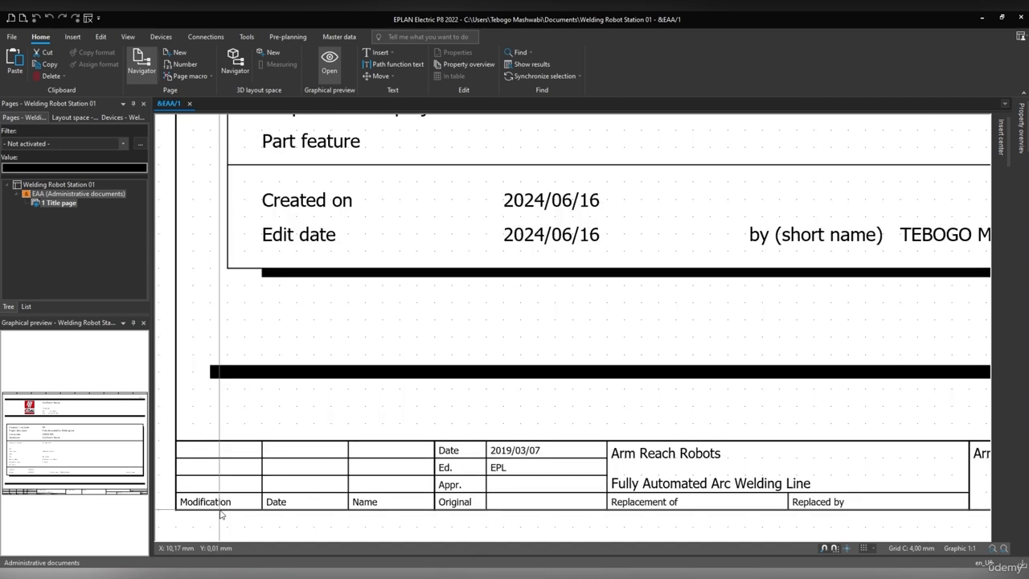
pyautogui.scroll(1, 233, 516)
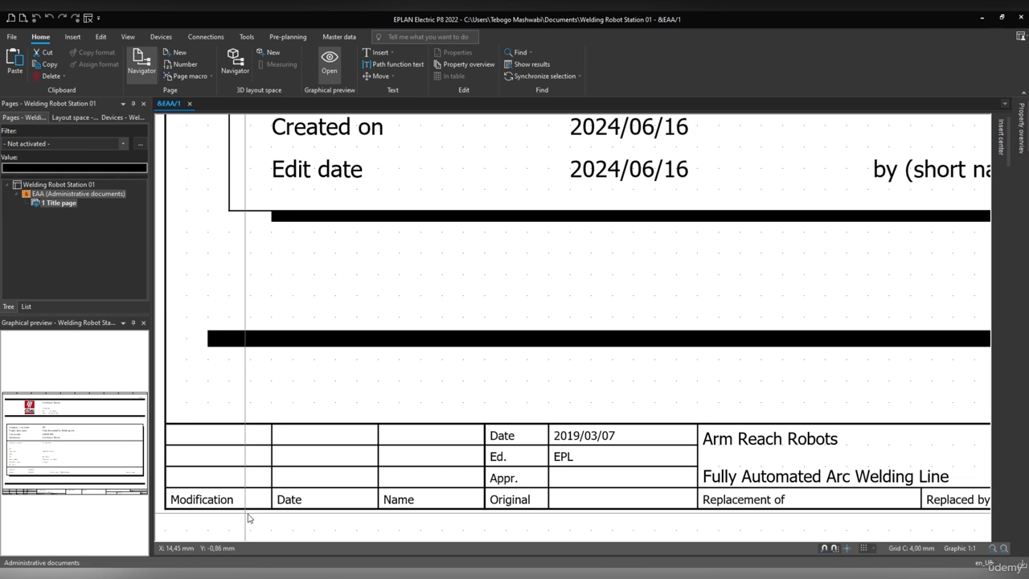
pyautogui.scroll(-4, 248, 518)
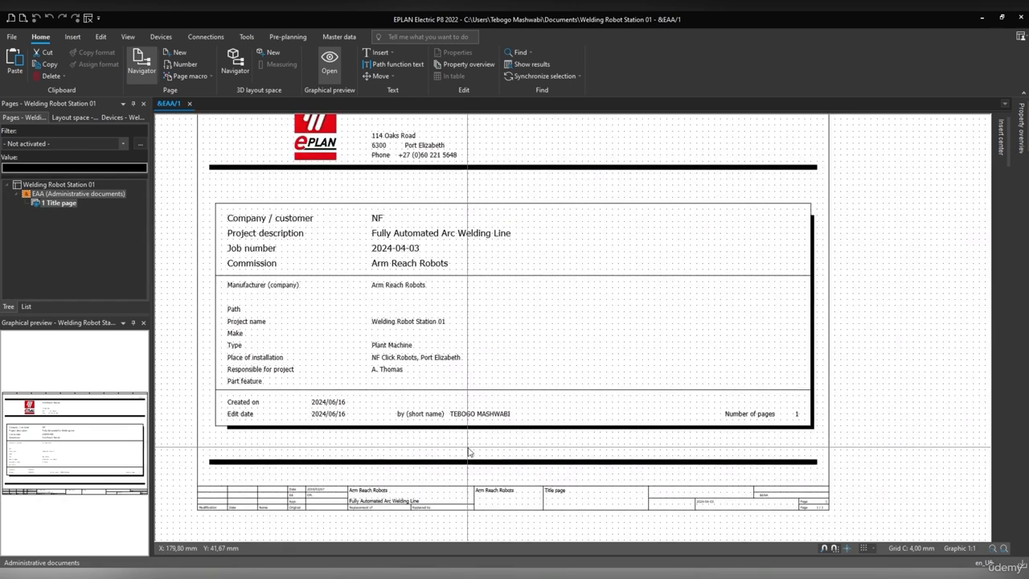
pyautogui.scroll(-1, 468, 452)
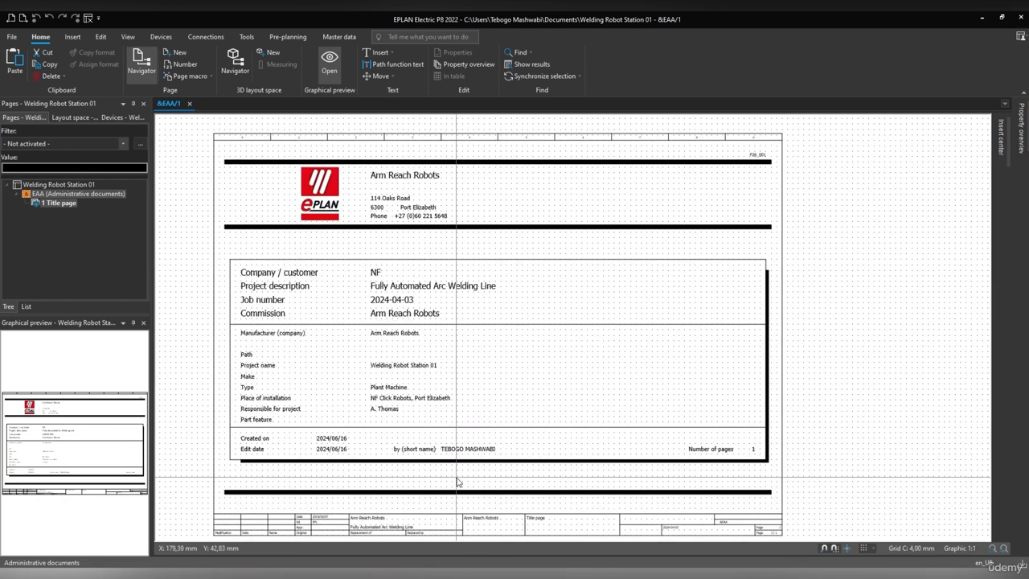